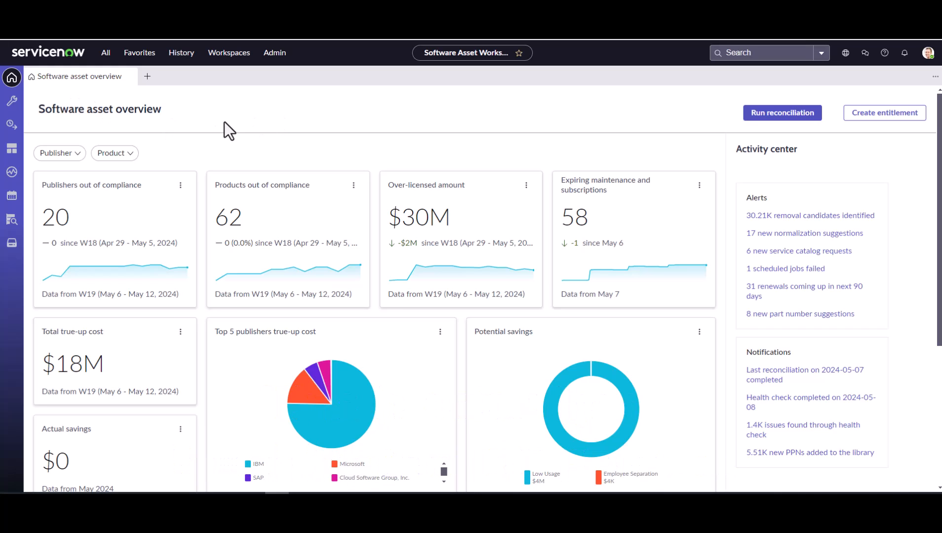
Review the license usage of Microsoft's Project product and its list of installs requiring action, then close both views
{"action": "left_click", "coordinate": [16, 107]}
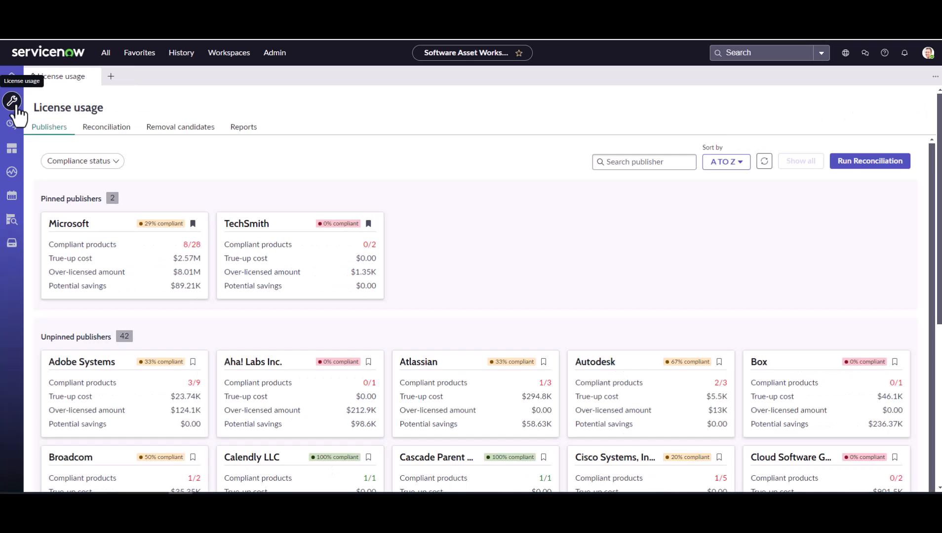
{"action": "left_click", "coordinate": [155, 265]}
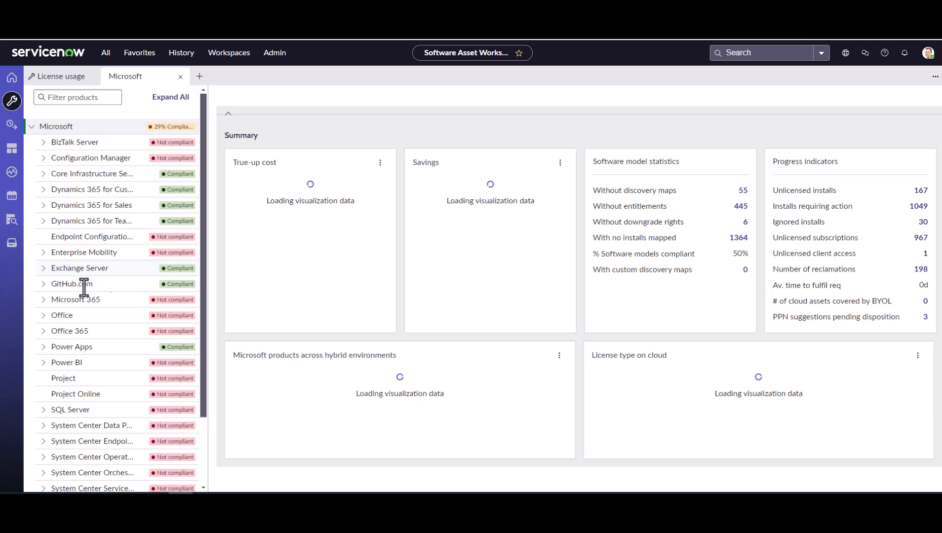
{"action": "left_click", "coordinate": [64, 378]}
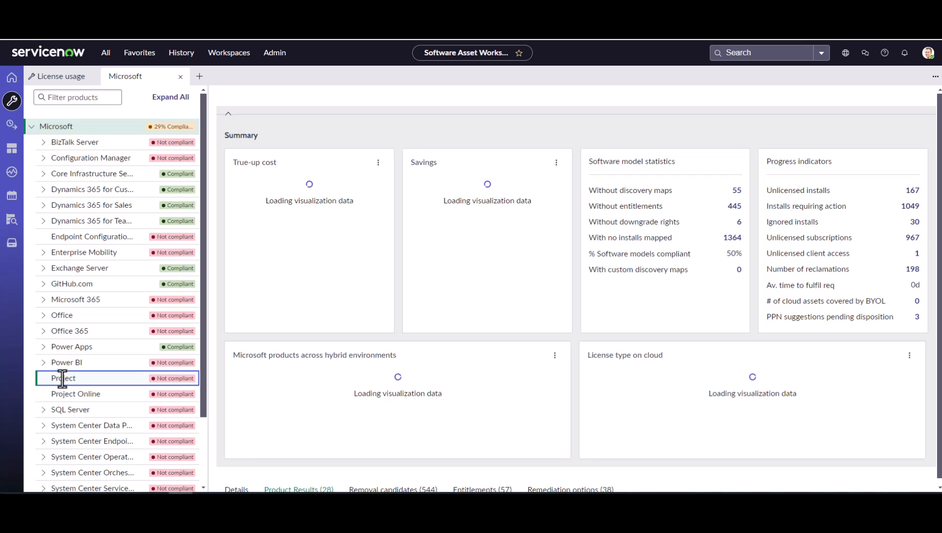
{"action": "mouse_move", "coordinate": [387, 397]}
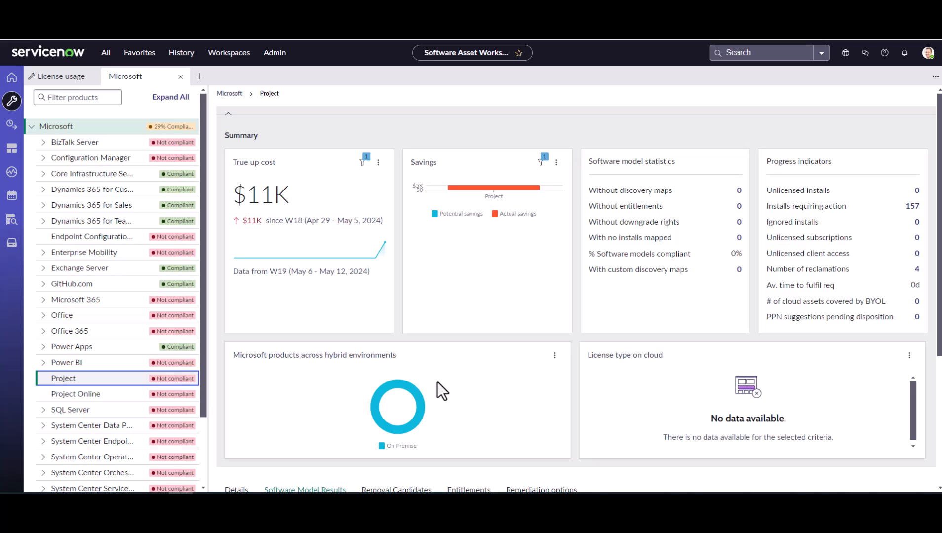
{"action": "left_click", "coordinate": [915, 207]}
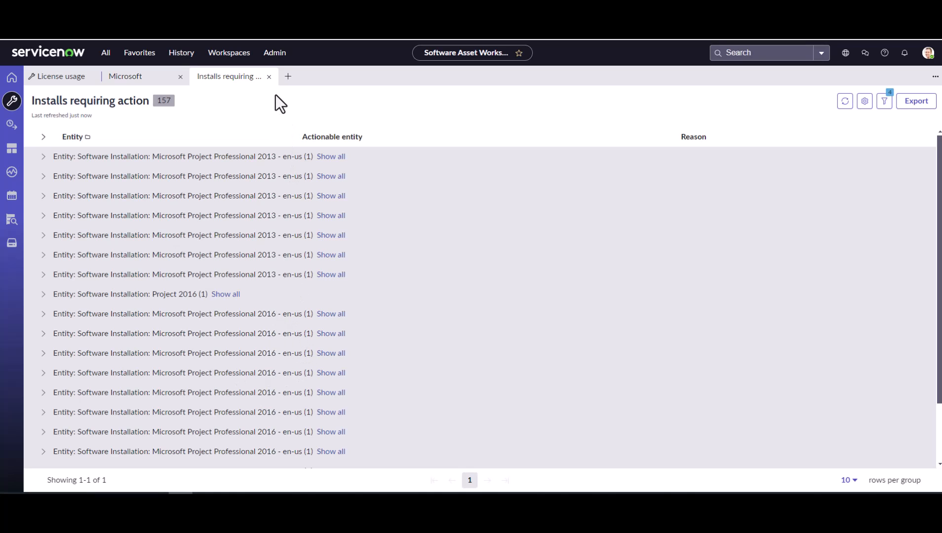
{"action": "left_click", "coordinate": [268, 77]}
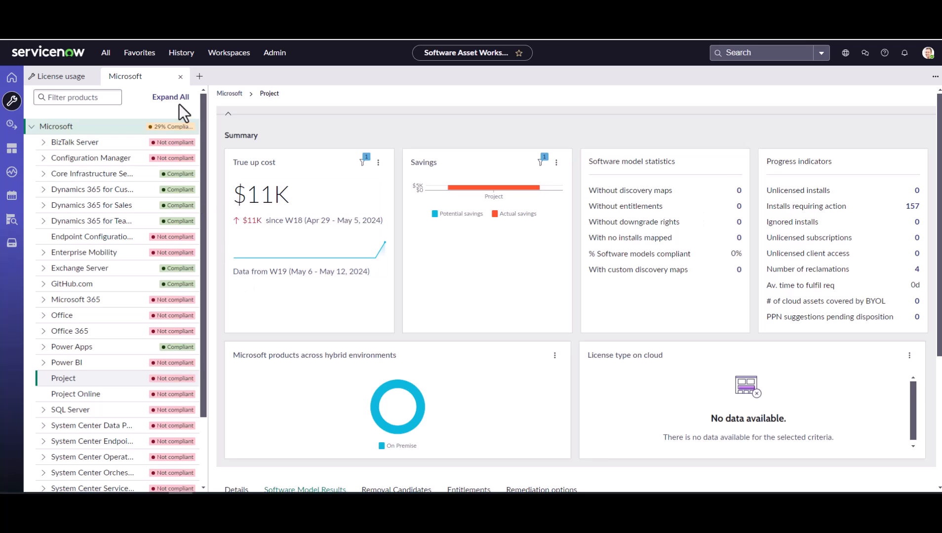
{"action": "left_click", "coordinate": [180, 78]}
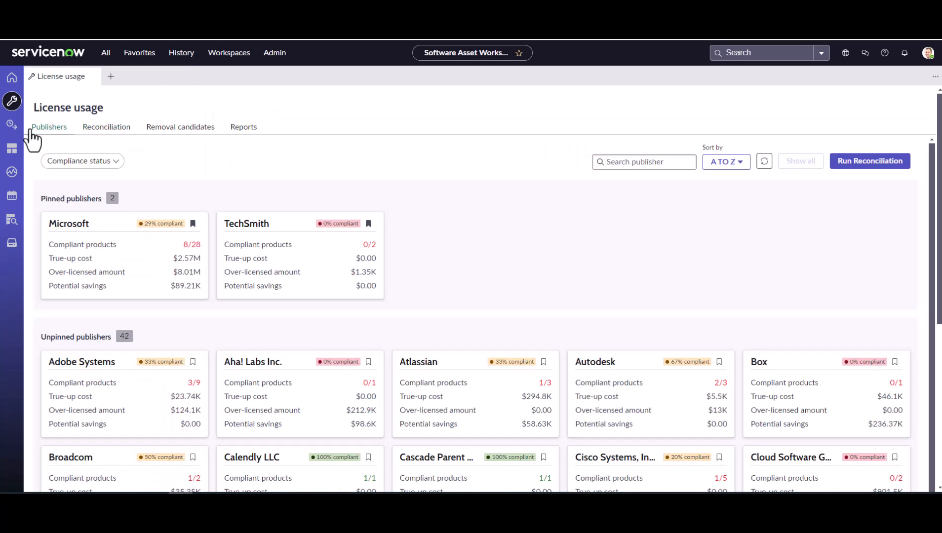
Filter the software models in license operations to display names containing "project"
{"action": "left_click", "coordinate": [9, 128]}
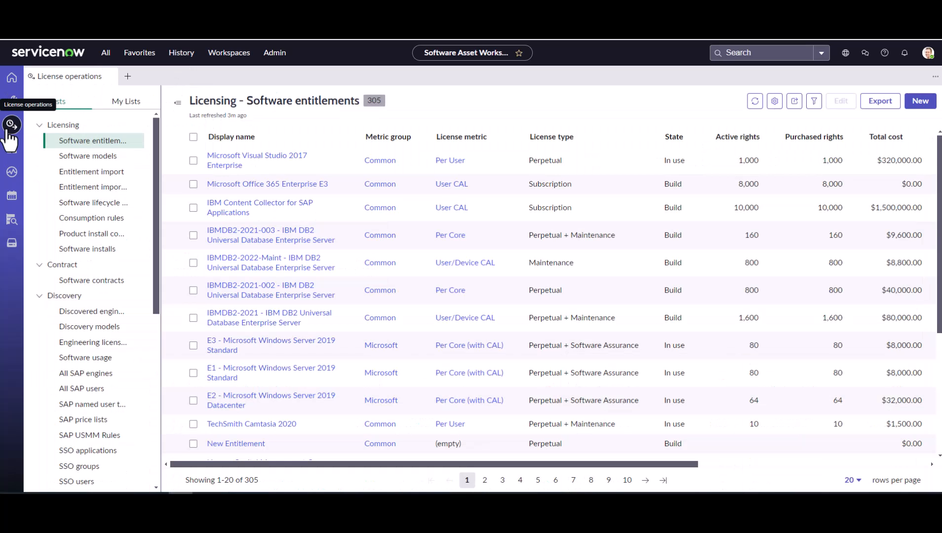
{"action": "left_click", "coordinate": [94, 156]}
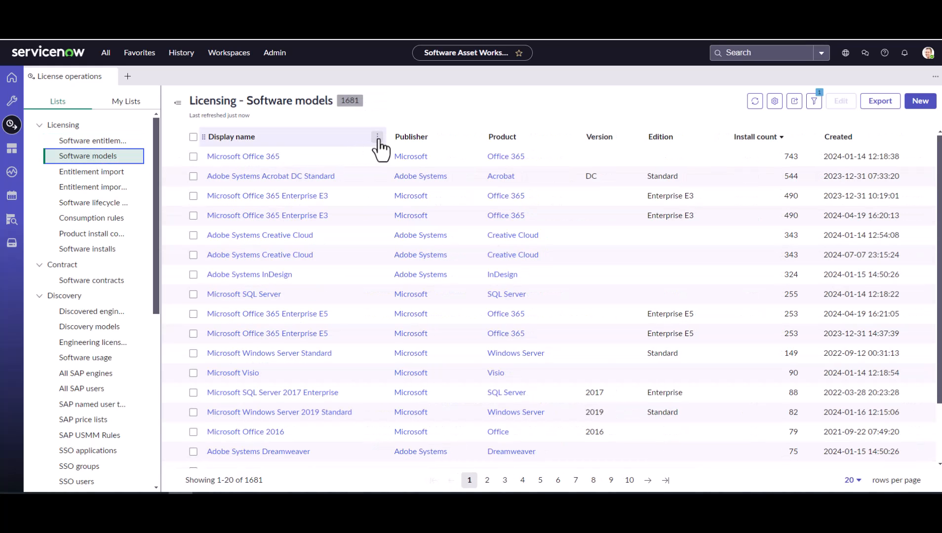
{"action": "left_click", "coordinate": [377, 138]}
{"action": "left_click", "coordinate": [348, 237]}
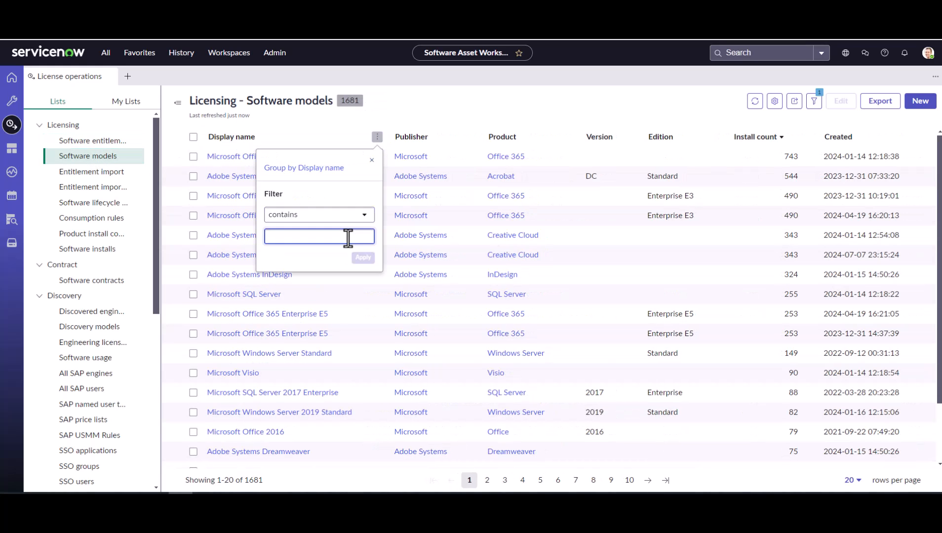
{"action": "type", "text": "project"}
{"action": "key", "text": "Return"}
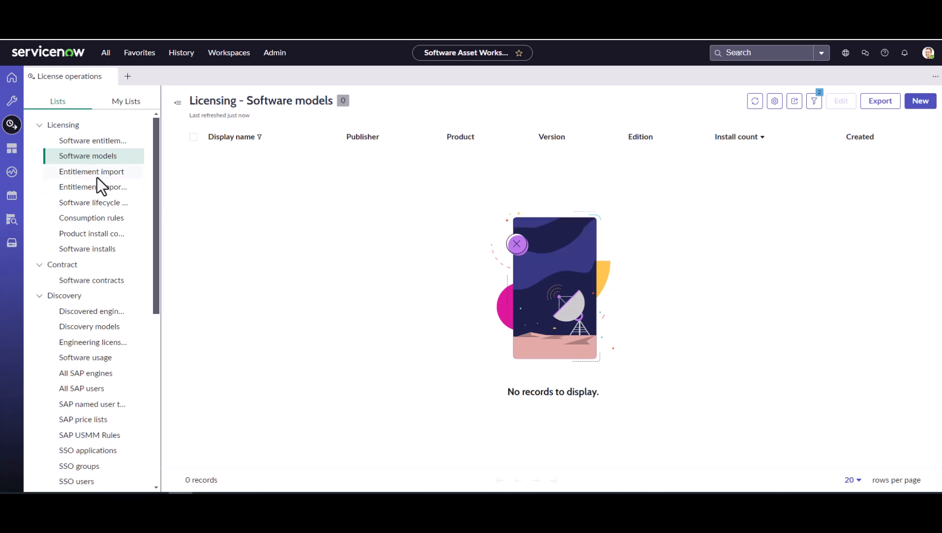
Start a new software entitlement from the software entitlements list, choosing to fill out the details in a standard form
{"action": "left_click", "coordinate": [84, 146]}
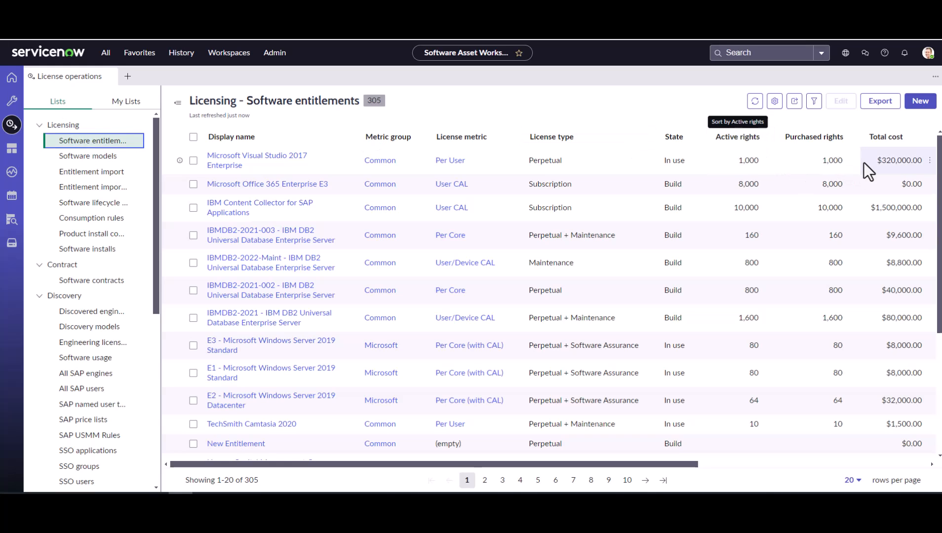
{"action": "left_click", "coordinate": [921, 105]}
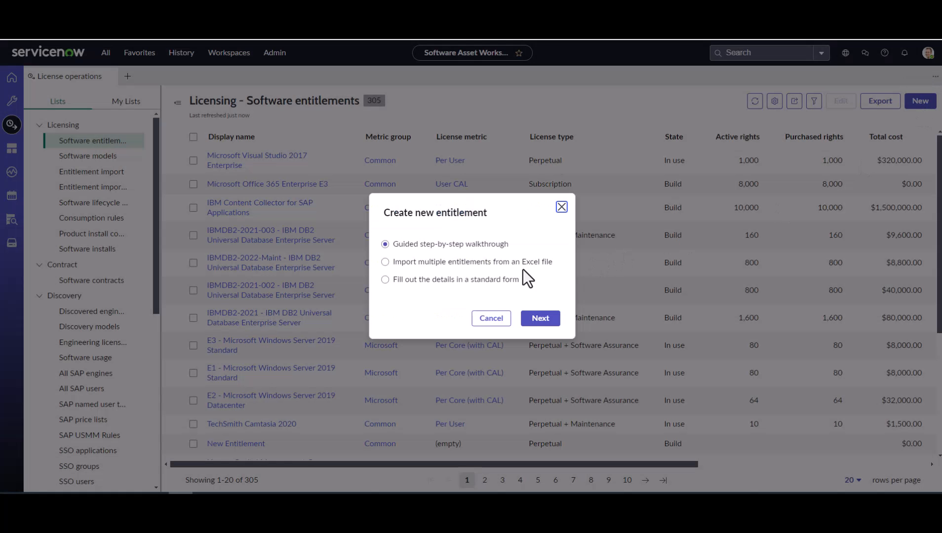
{"action": "left_click", "coordinate": [495, 279]}
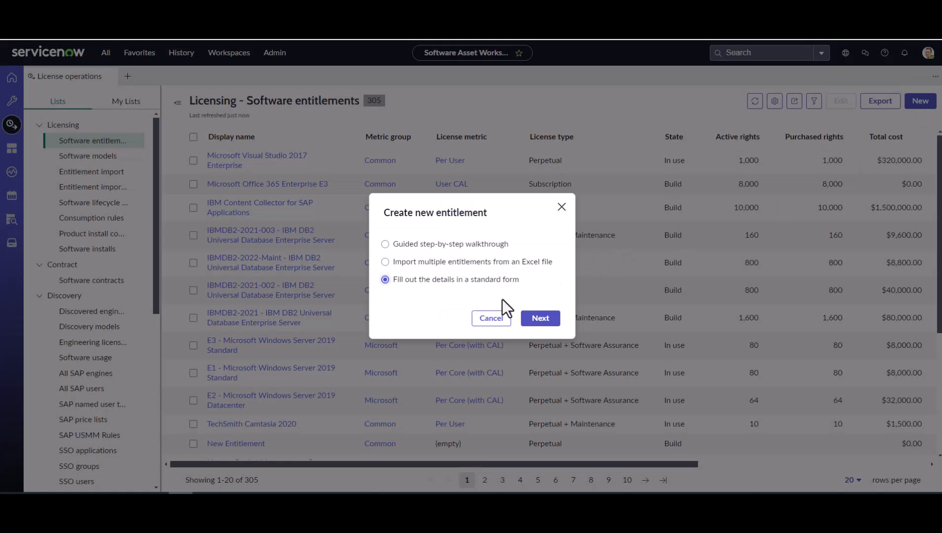
{"action": "left_click", "coordinate": [538, 320]}
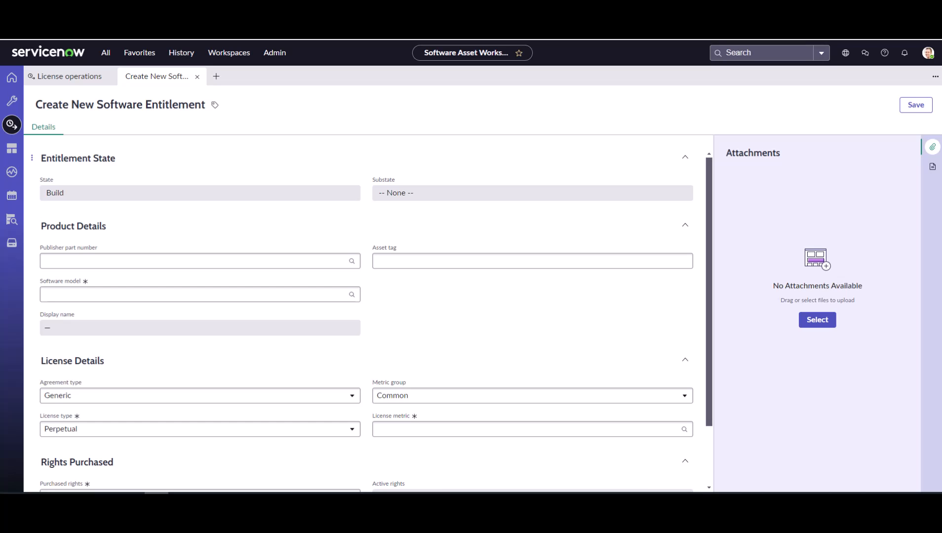
Set the entitlement's publisher part number to AAA-03470 and its agreement type to Enterprise Agreement
{"action": "left_click", "coordinate": [200, 262]}
{"action": "type", "text": "AAA-03470"}
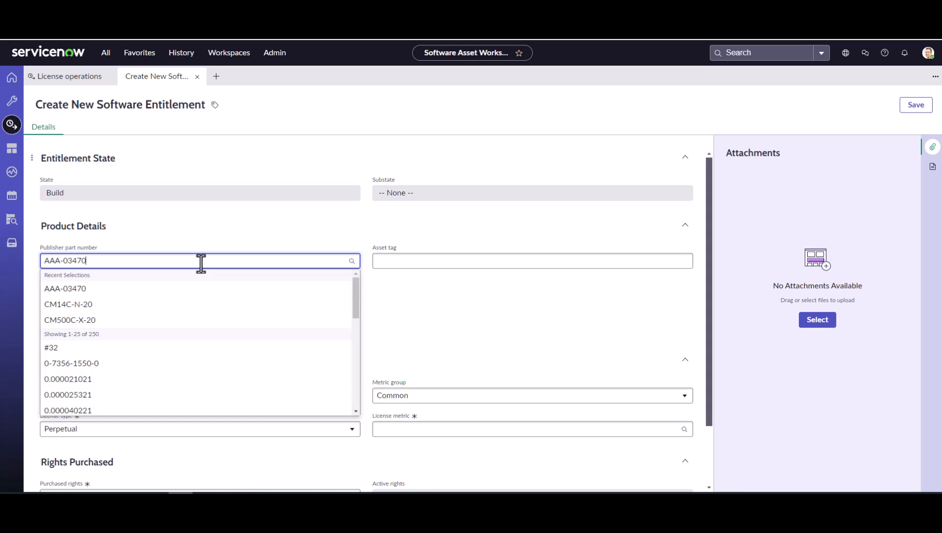
{"action": "left_click", "coordinate": [136, 289]}
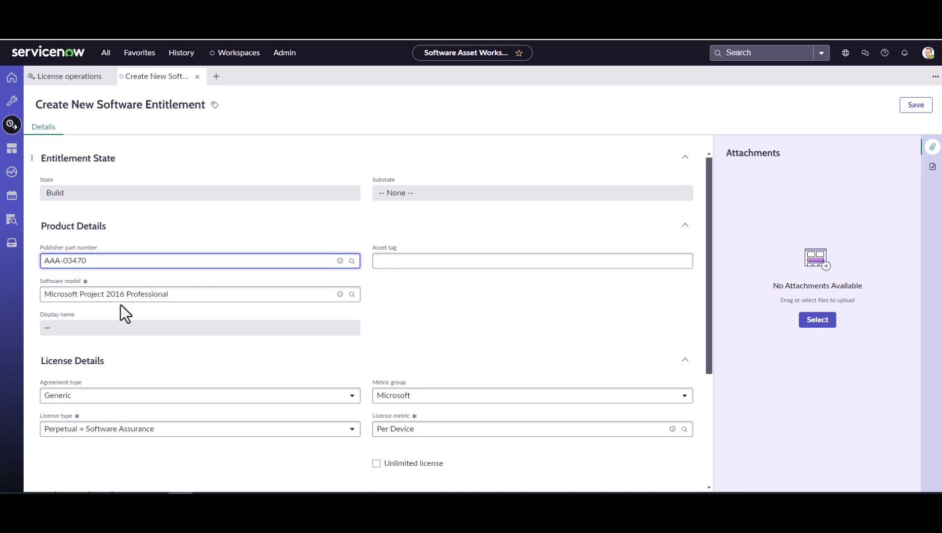
{"action": "scroll", "coordinate": [171, 304], "scroll_direction": "down", "scroll_amount": 2}
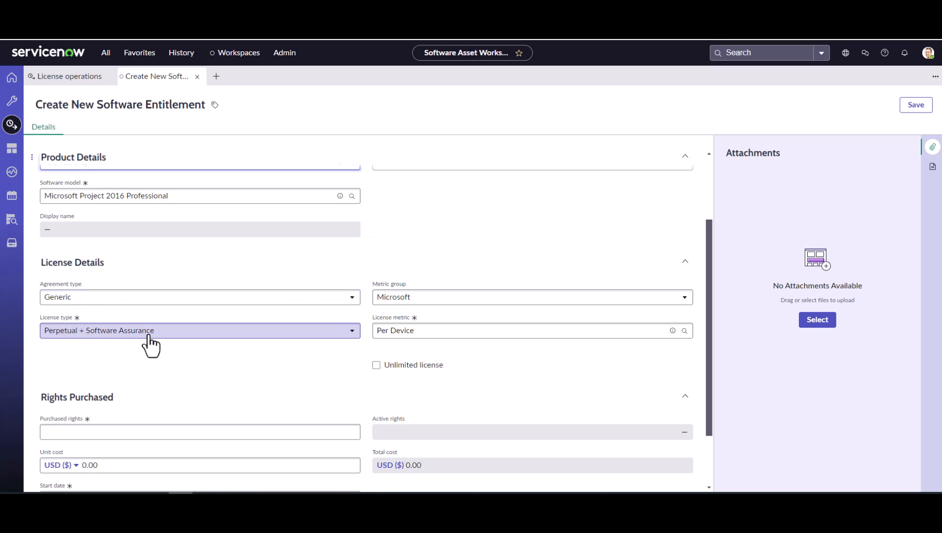
{"action": "left_click", "coordinate": [124, 300]}
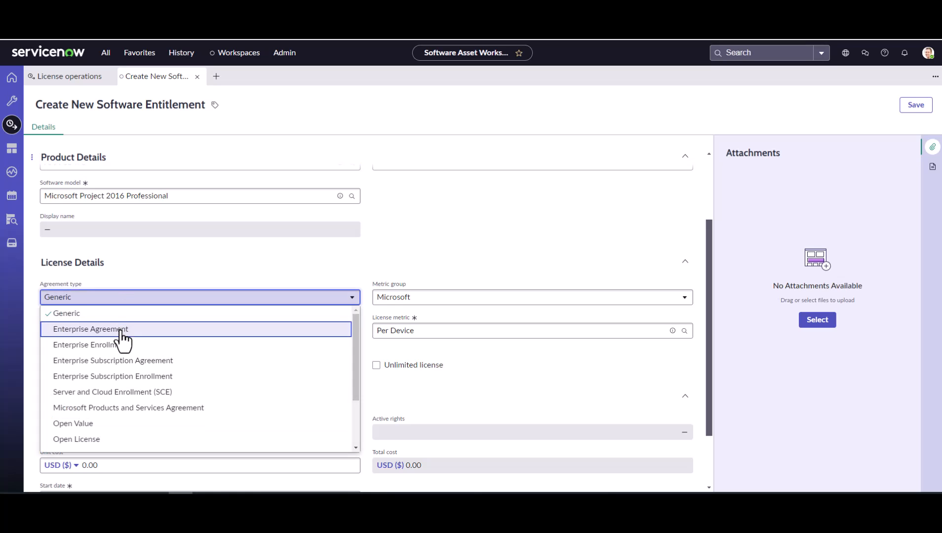
{"action": "left_click", "coordinate": [122, 330]}
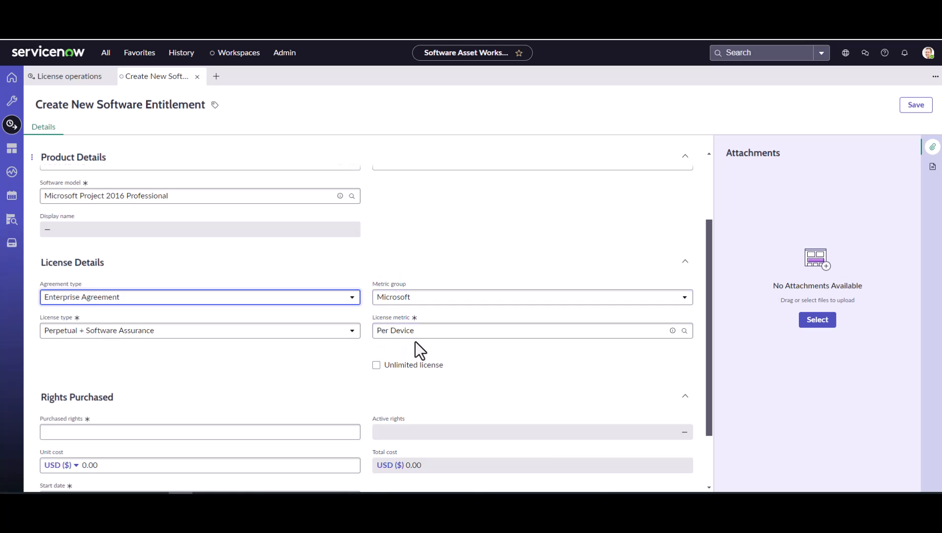
Set the purchased rights to 150 and the unit cost to 100 USD
{"action": "left_click", "coordinate": [323, 432]}
{"action": "type", "text": "150"}
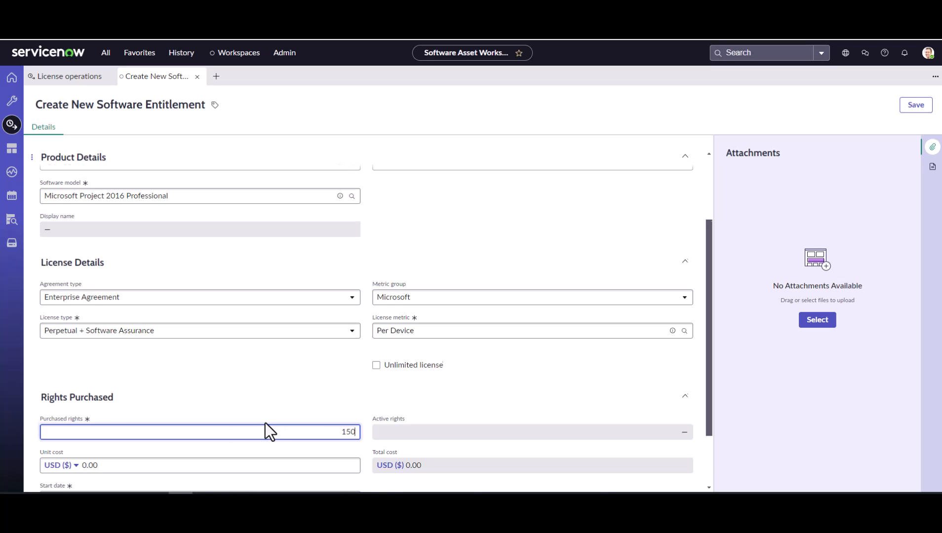
{"action": "scroll", "coordinate": [265, 431], "scroll_direction": "down", "scroll_amount": 2}
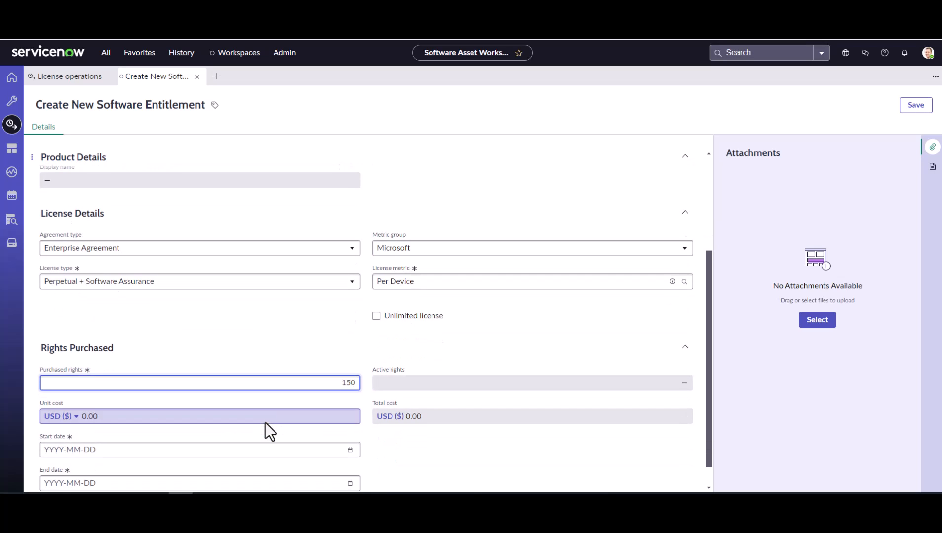
{"action": "left_click", "coordinate": [279, 391]}
{"action": "double_click", "coordinate": [279, 390]}
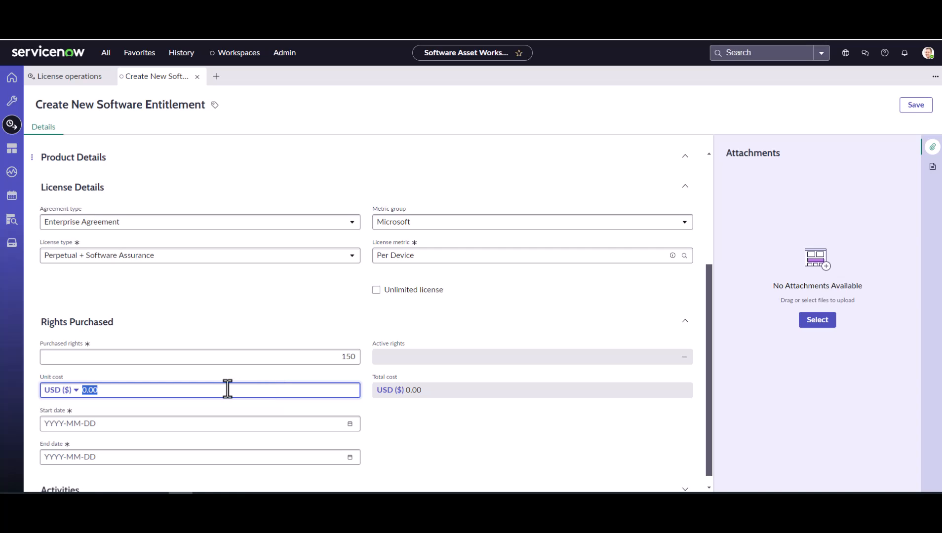
{"action": "type", "text": "100"}
Set the entitlement's start date to 2022-05-01
{"action": "left_click", "coordinate": [247, 423]}
{"action": "scroll", "coordinate": [352, 429], "scroll_direction": "down", "scroll_amount": 1}
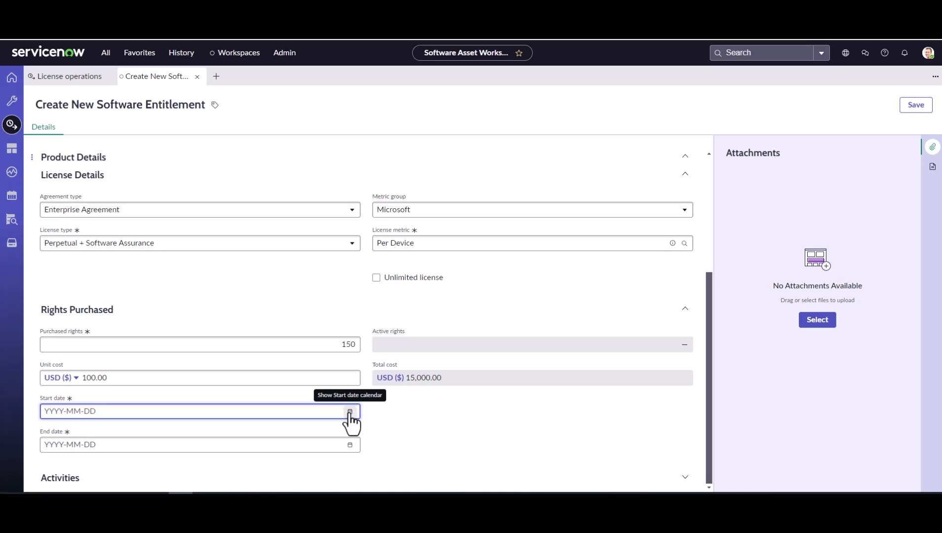
{"action": "left_click", "coordinate": [350, 413]}
{"action": "left_click", "coordinate": [111, 256]}
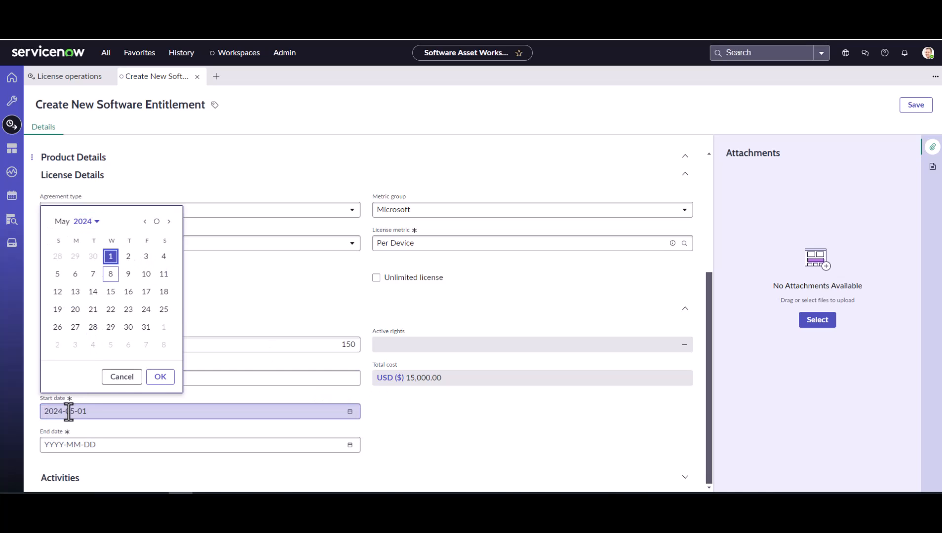
{"action": "left_click", "coordinate": [160, 378]}
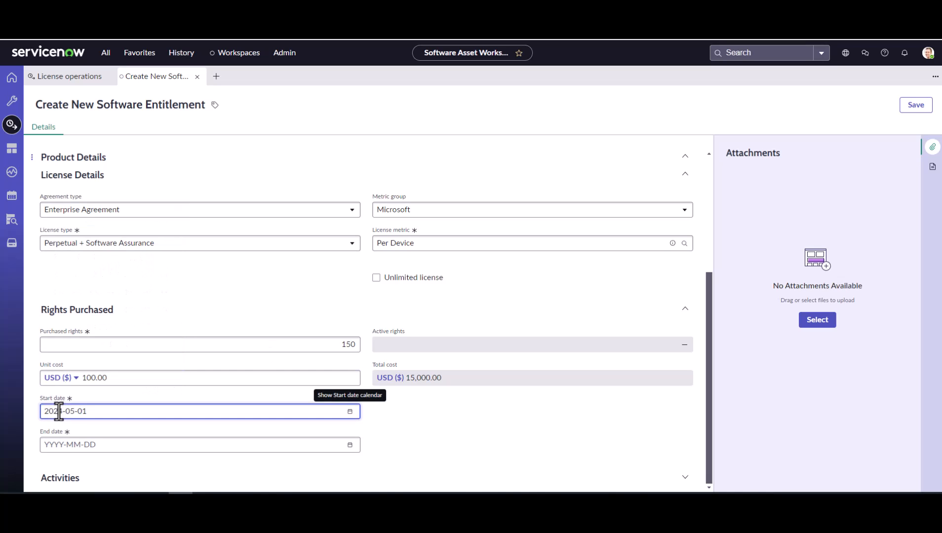
{"action": "left_click", "coordinate": [62, 411]}
{"action": "key", "text": "BackSpace"}
{"action": "type", "text": "2"}
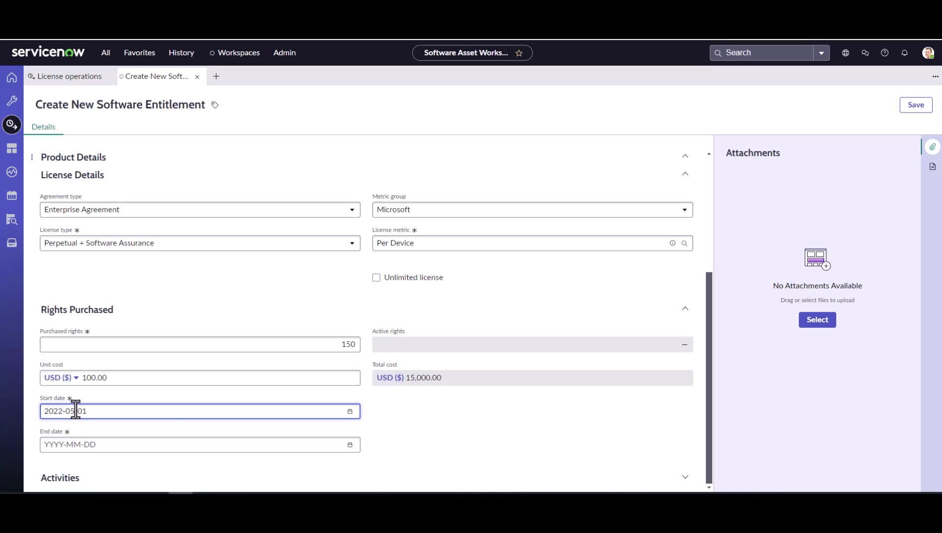
{"action": "left_click", "coordinate": [389, 442]}
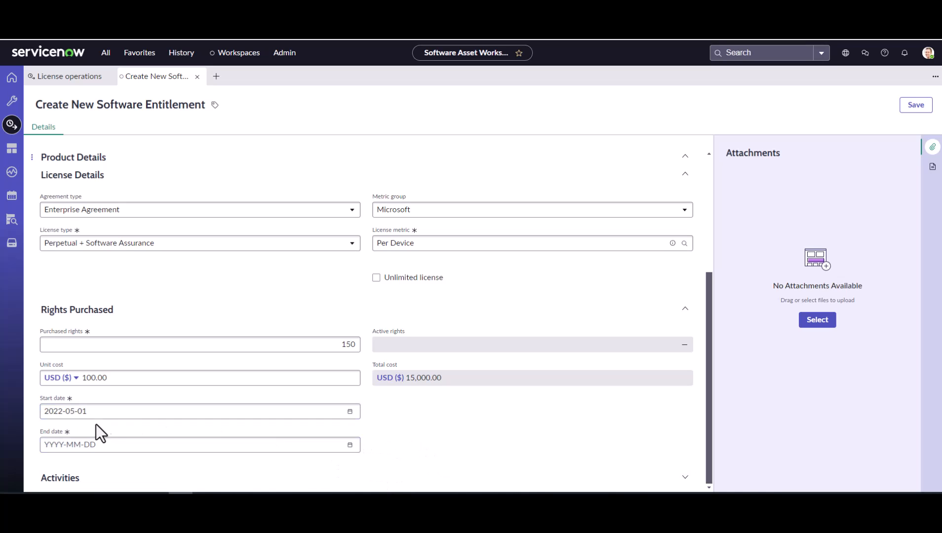
Set the entitlement's end date to 2025-05-01
{"action": "left_click", "coordinate": [350, 445]}
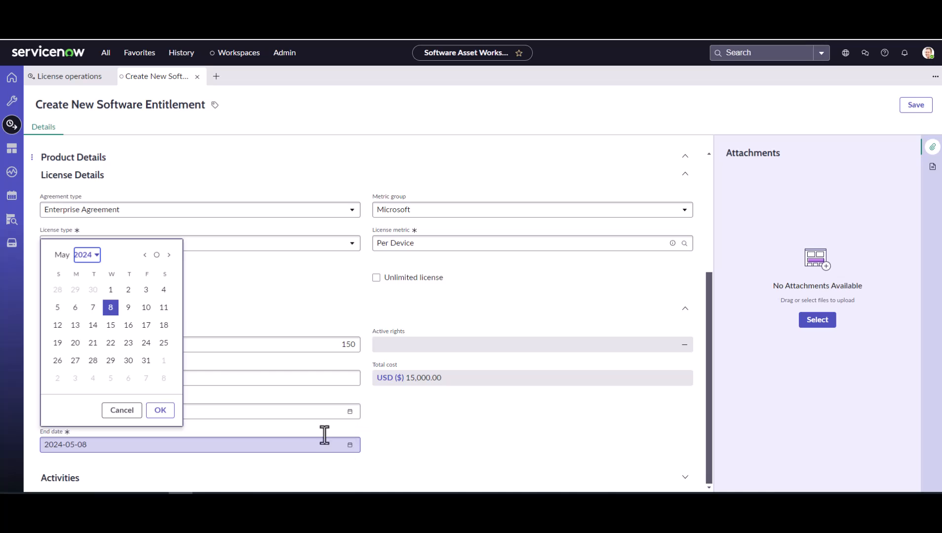
{"action": "left_click", "coordinate": [111, 290]}
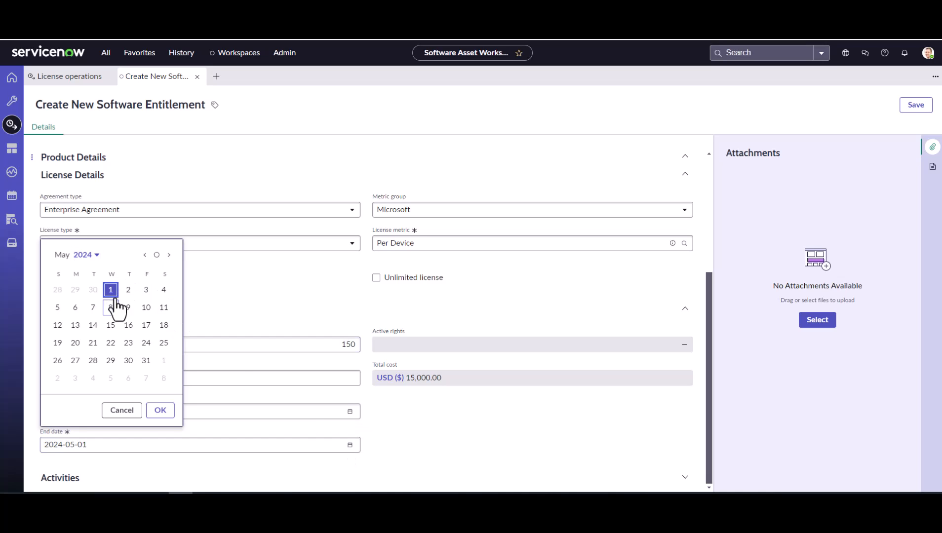
{"action": "left_click", "coordinate": [160, 411]}
{"action": "left_click", "coordinate": [58, 445]}
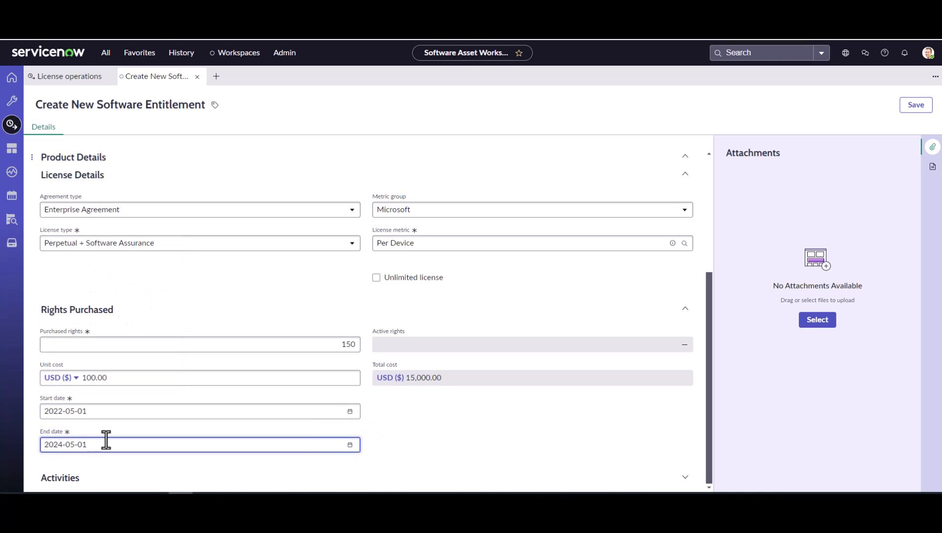
{"action": "key", "text": "Delete"}
{"action": "type", "text": "5"}
{"action": "left_click", "coordinate": [500, 436]}
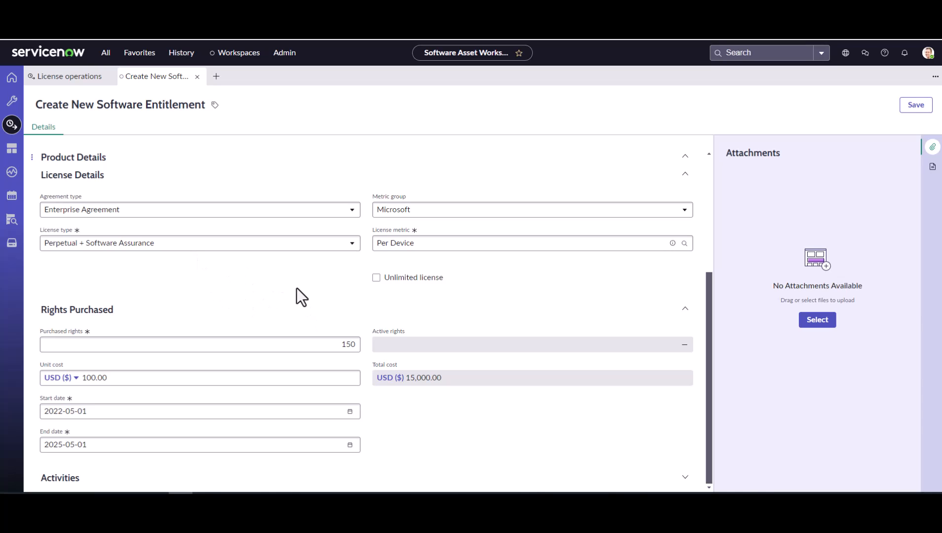
Save the new entitlement and dismiss both notification messages
{"action": "left_click", "coordinate": [908, 109]}
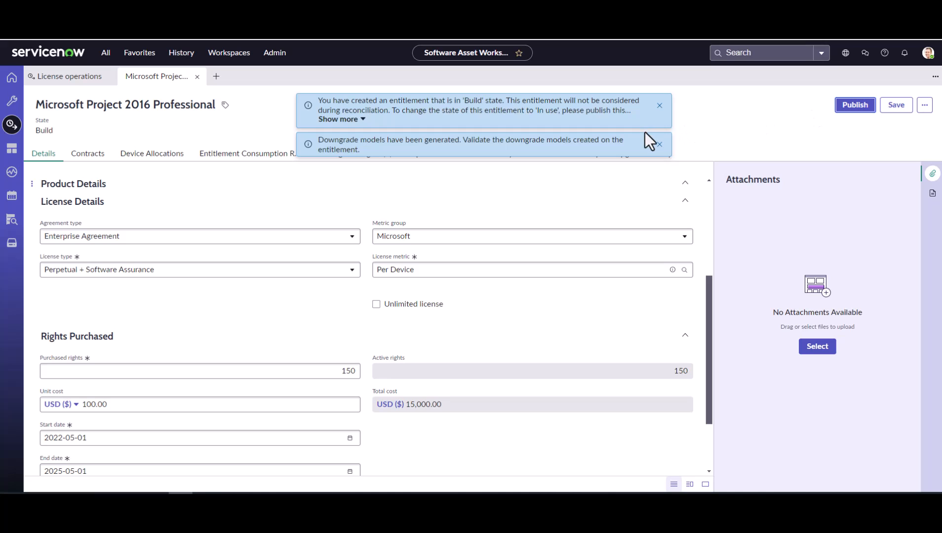
{"action": "left_click", "coordinate": [659, 106]}
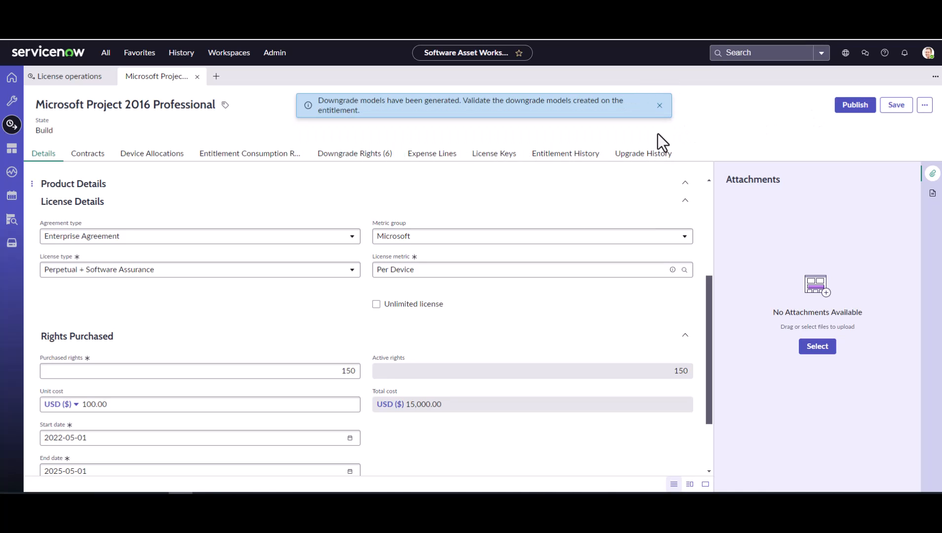
{"action": "left_click", "coordinate": [659, 105]}
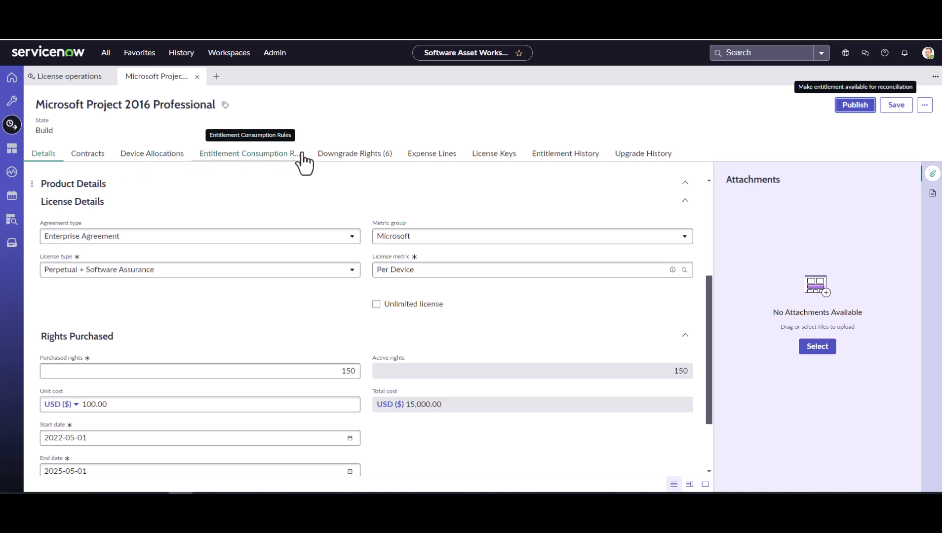
Review the downgrade rights of the Microsoft Project 2016 Professional entitlement and publish it for reconciliation
{"action": "left_click", "coordinate": [337, 157]}
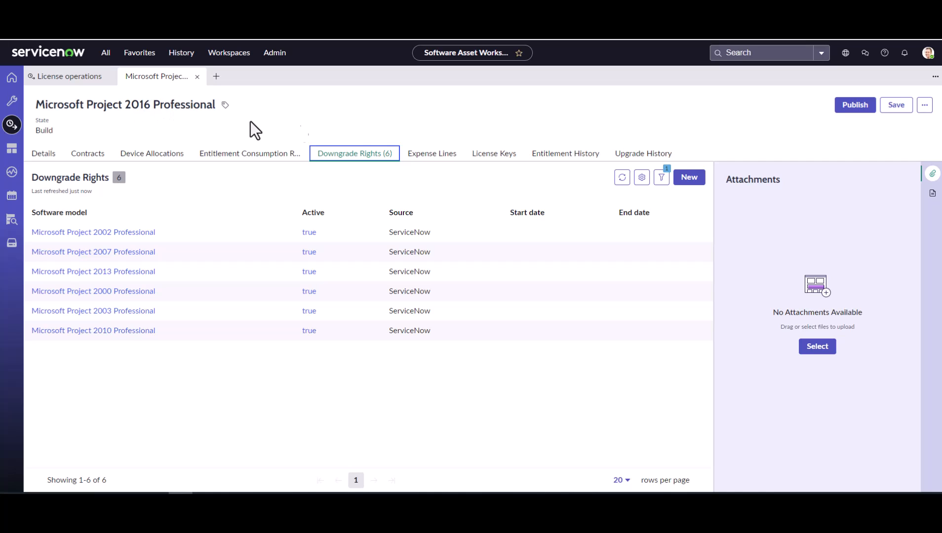
{"action": "left_click", "coordinate": [849, 113]}
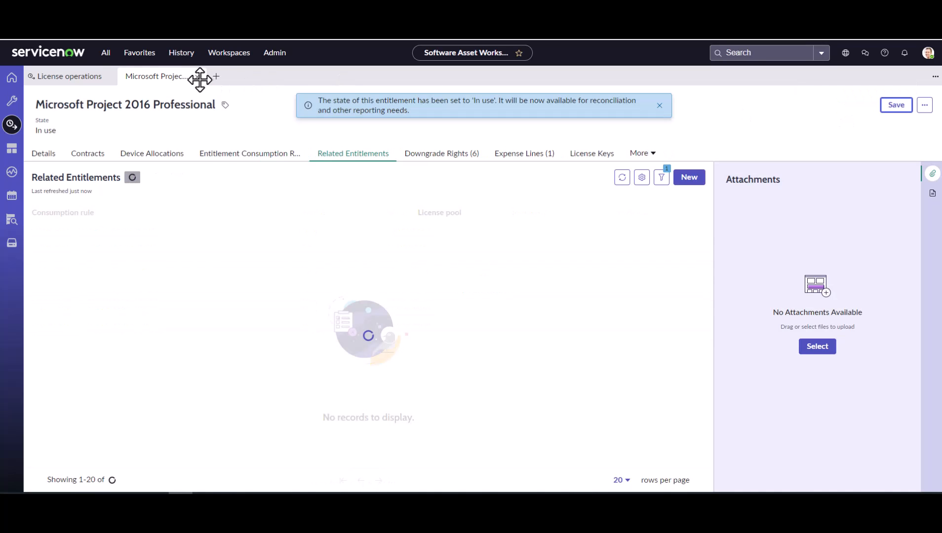
Filter the licensing software models to those whose display name contains "project"
{"action": "left_click", "coordinate": [97, 79]}
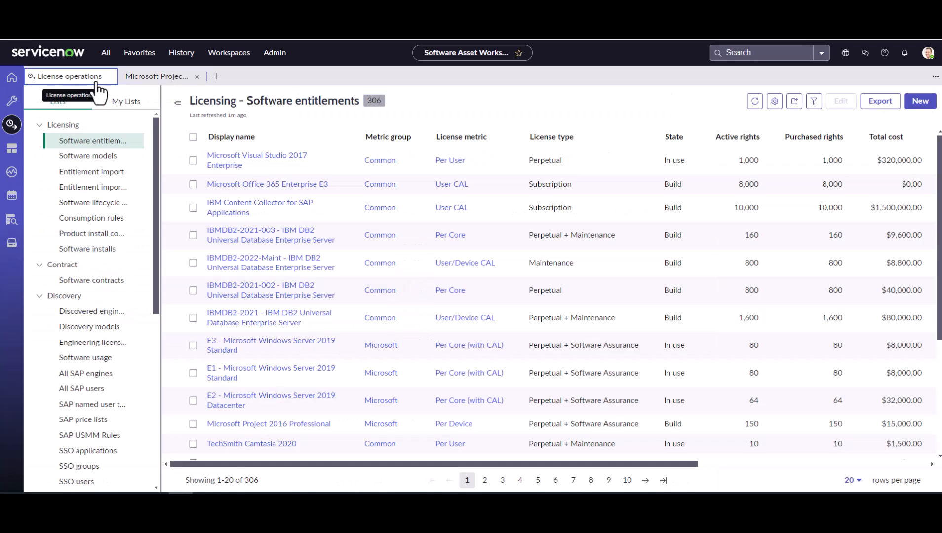
{"action": "left_click", "coordinate": [74, 158]}
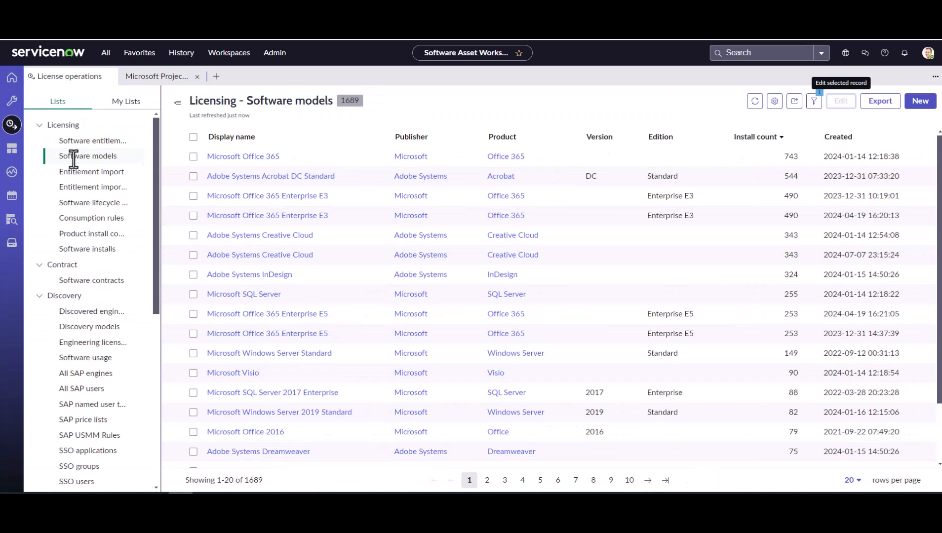
{"action": "left_click", "coordinate": [377, 138]}
{"action": "left_click", "coordinate": [311, 236]}
{"action": "type", "text": "project"}
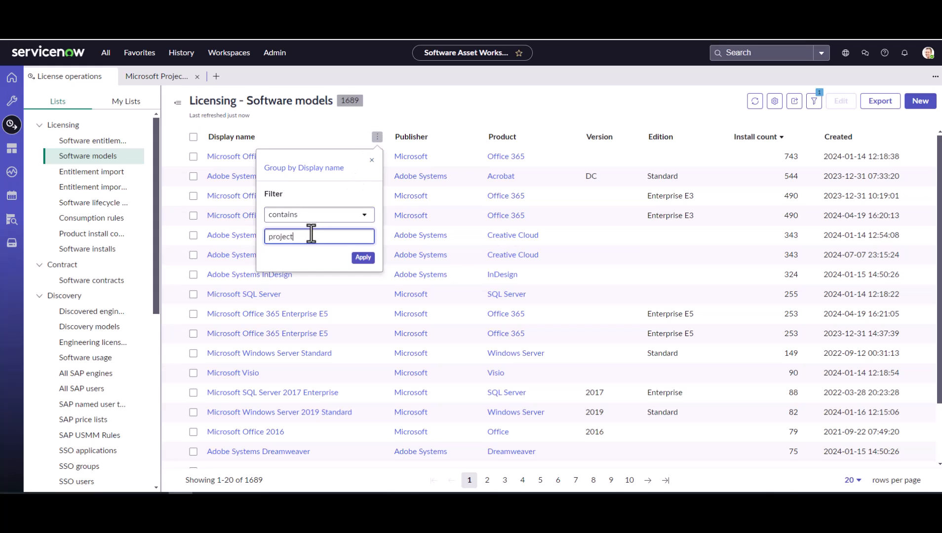
{"action": "key", "text": "Return"}
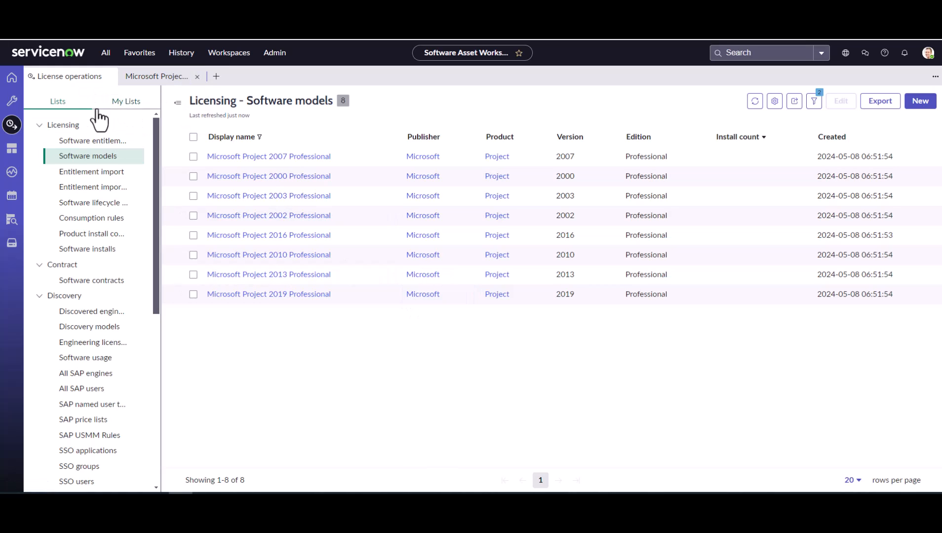
Run a license usage reconciliation for the publisher Microsoft only
{"action": "left_click", "coordinate": [7, 103]}
{"action": "left_click", "coordinate": [85, 129]}
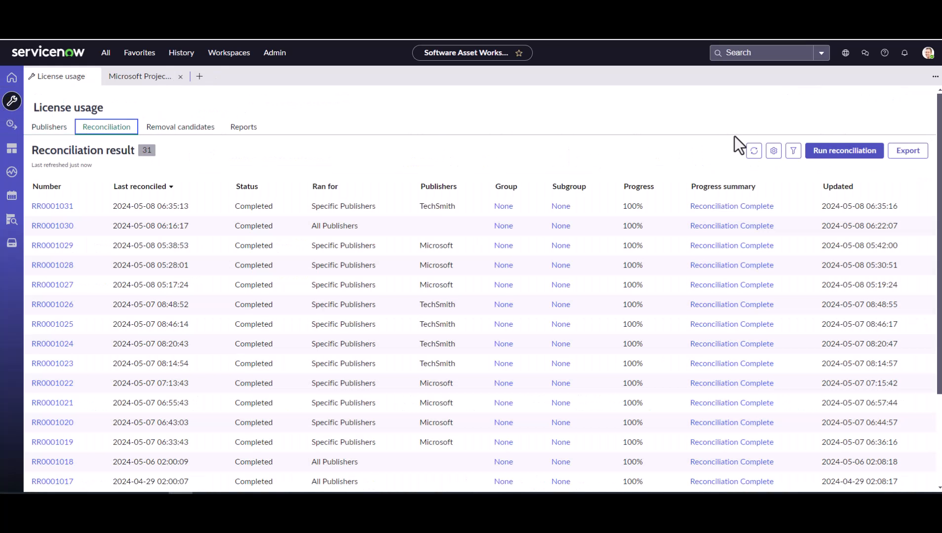
{"action": "left_click", "coordinate": [815, 156]}
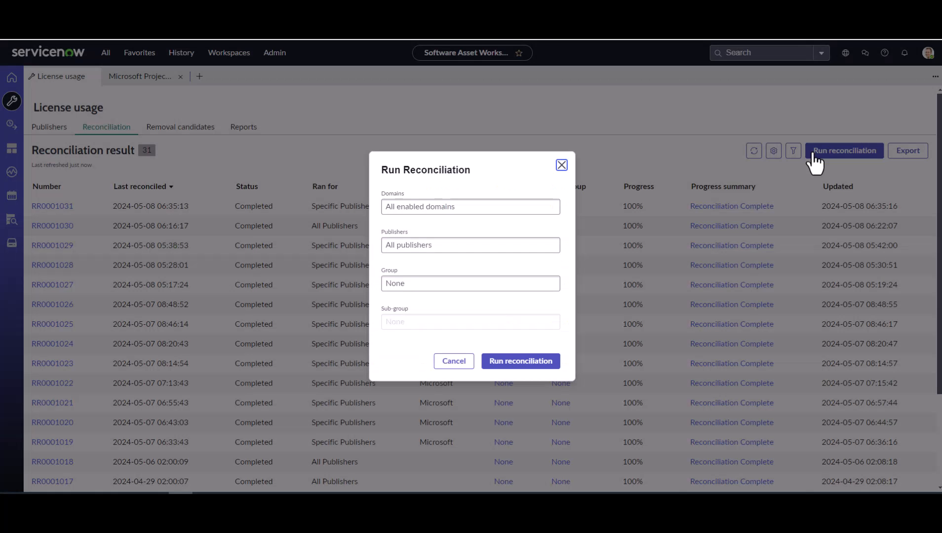
{"action": "left_click", "coordinate": [437, 229]}
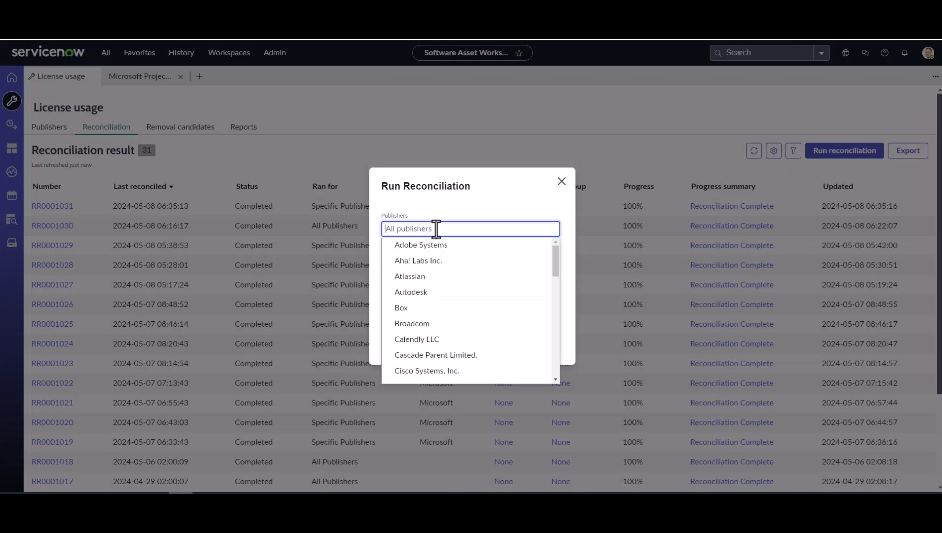
{"action": "type", "text": "mic"}
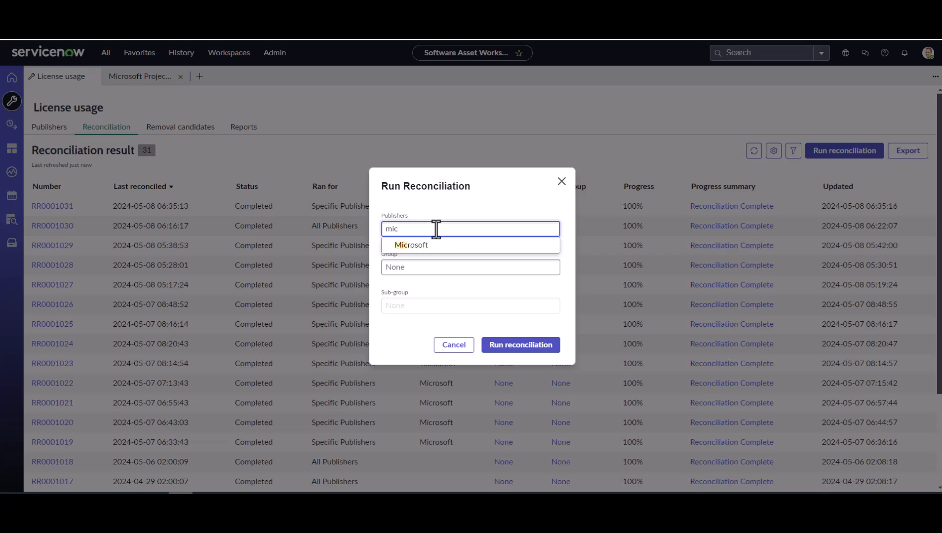
{"action": "left_click", "coordinate": [429, 247]}
{"action": "left_click", "coordinate": [504, 352]}
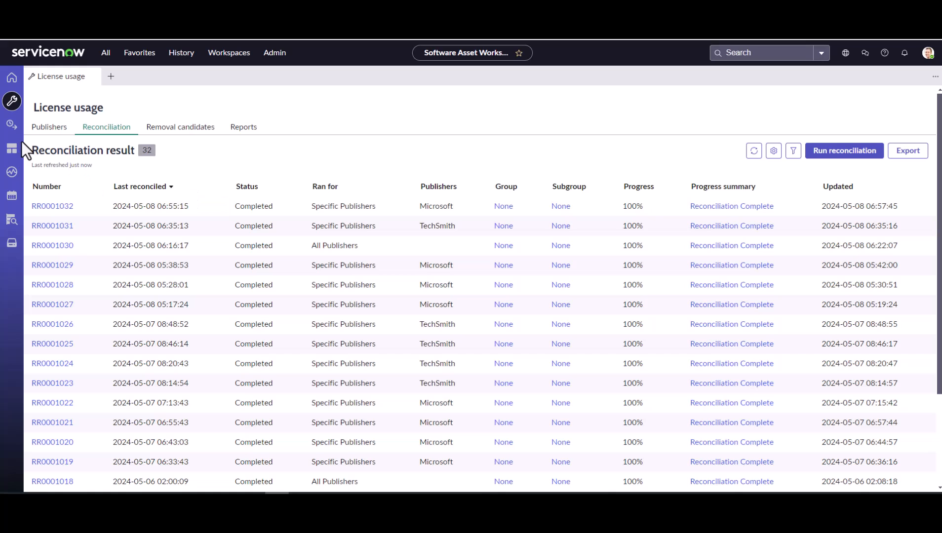
Look over the Microsoft Project 2013 Professional software model record in License operations and close it
{"action": "left_click", "coordinate": [11, 125]}
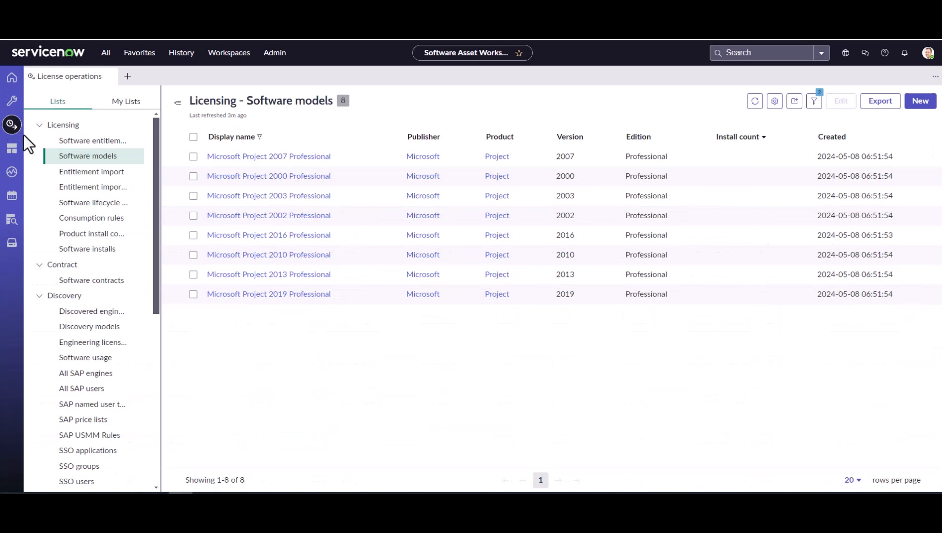
{"action": "left_click", "coordinate": [241, 275]}
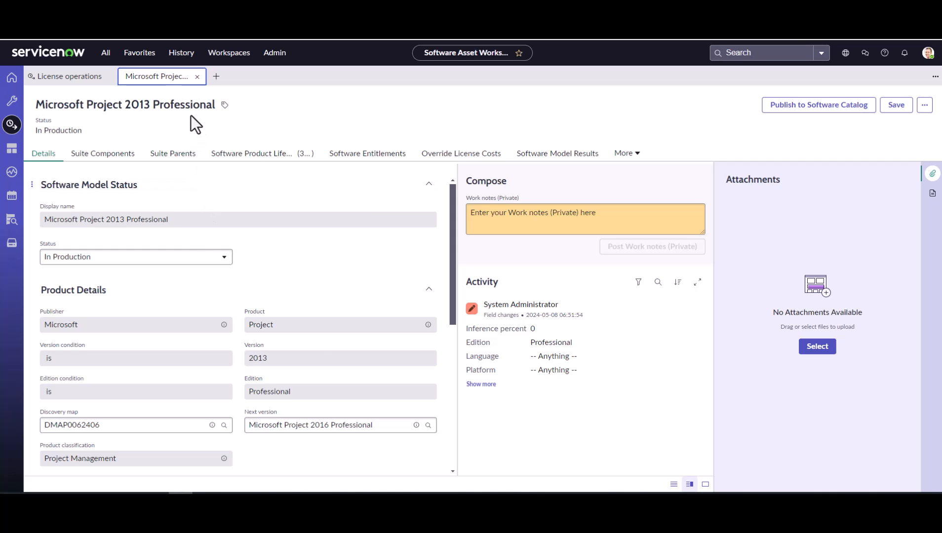
{"action": "left_click", "coordinate": [197, 77]}
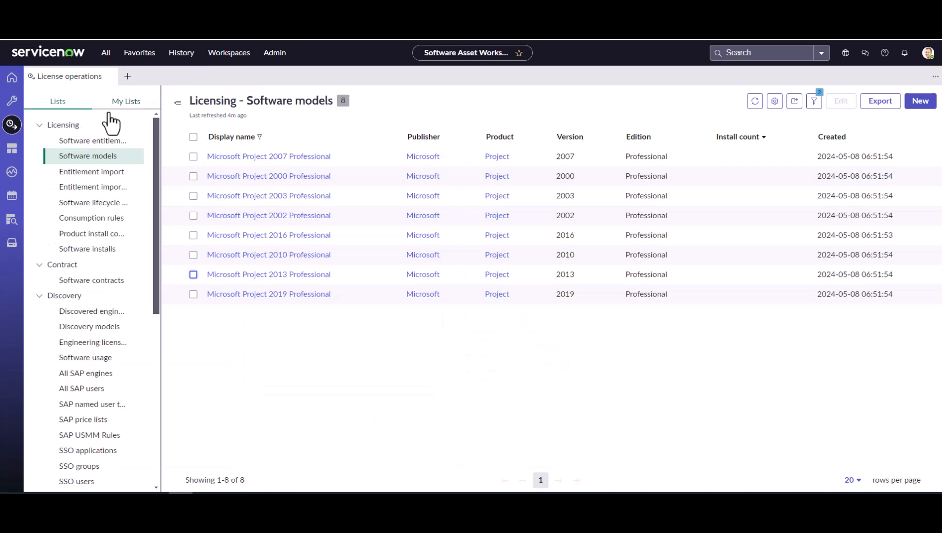
Examine the license metric results of Project 2016 Professional under the Microsoft publisher in License usage
{"action": "left_click", "coordinate": [13, 103]}
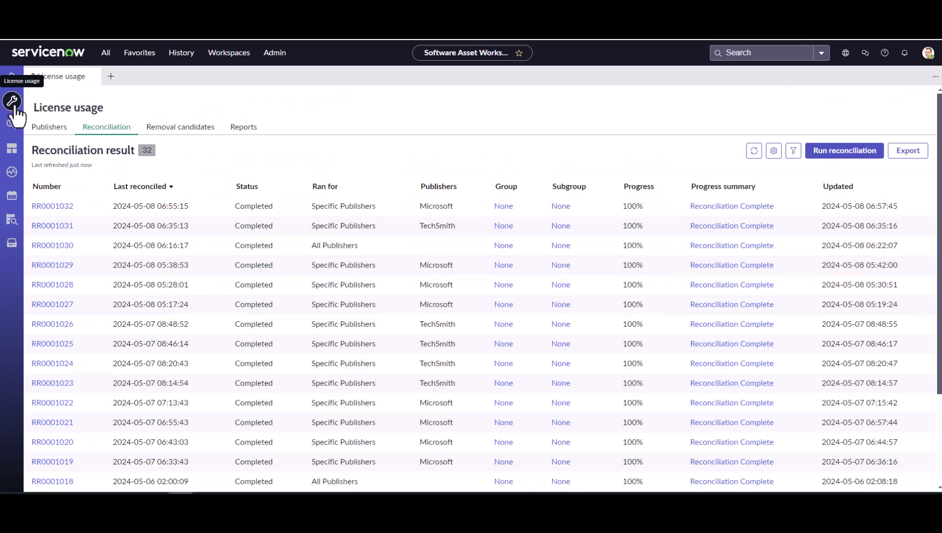
{"action": "left_click", "coordinate": [50, 130]}
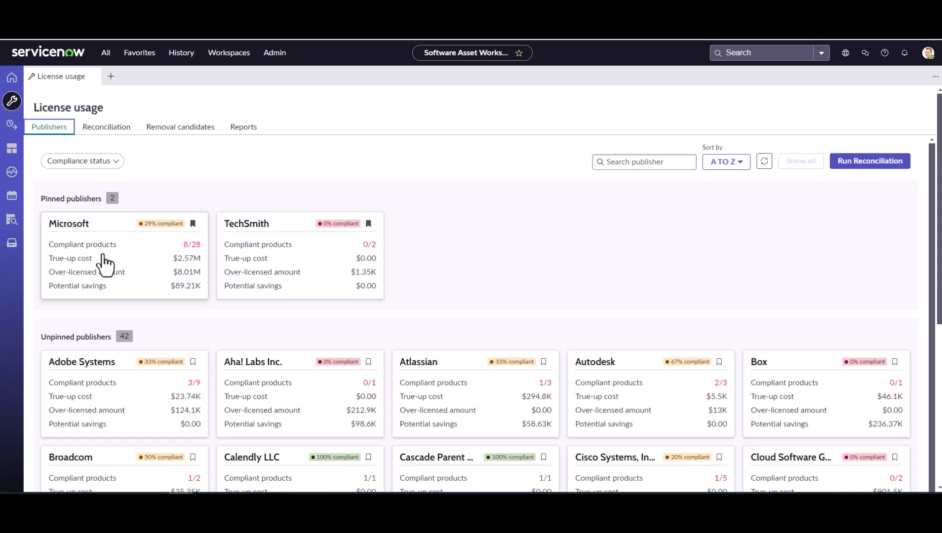
{"action": "left_click", "coordinate": [104, 257]}
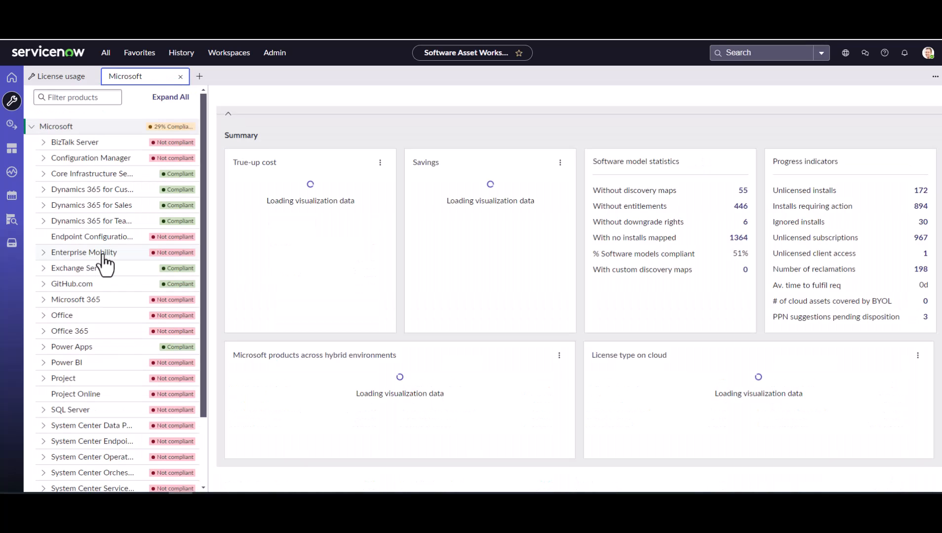
{"action": "left_click", "coordinate": [54, 380]}
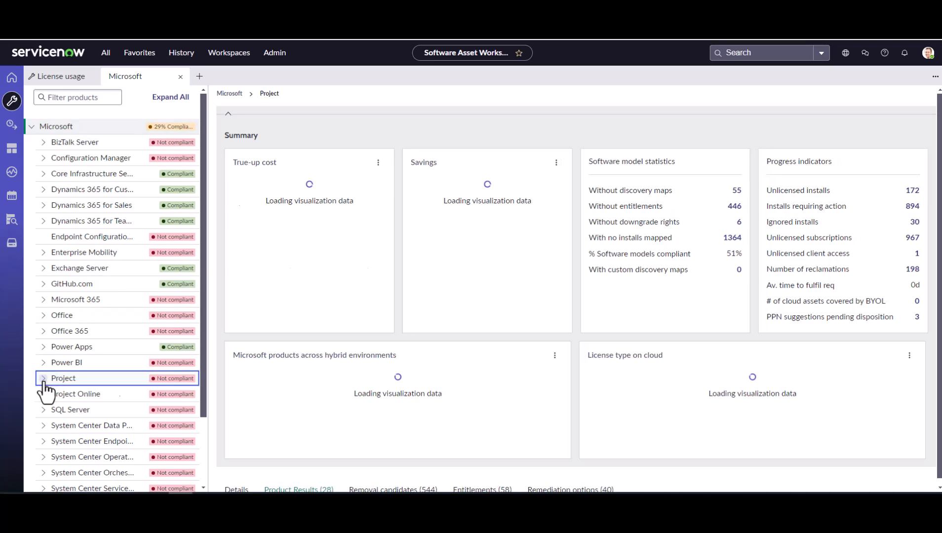
{"action": "left_click", "coordinate": [43, 379]}
{"action": "left_click", "coordinate": [70, 394]}
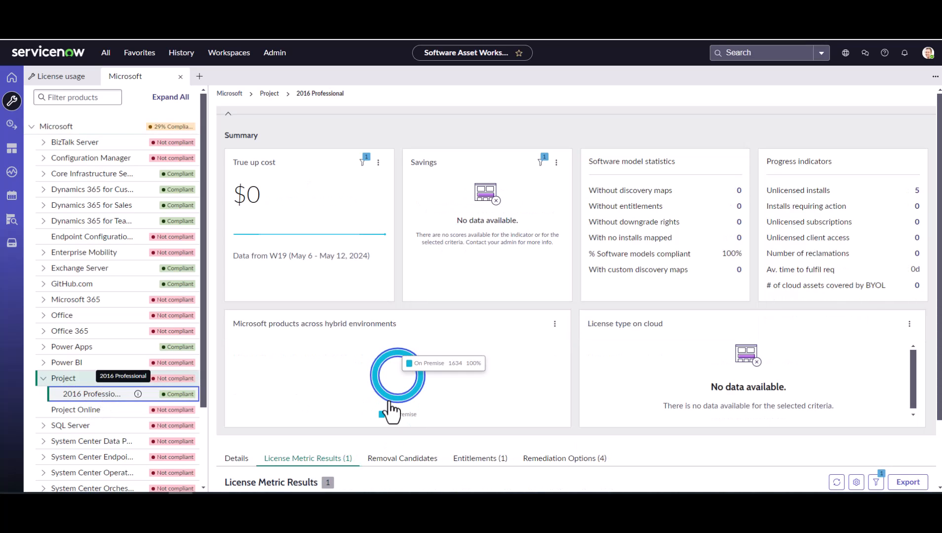
{"action": "scroll", "coordinate": [389, 409], "scroll_direction": "down", "scroll_amount": 3}
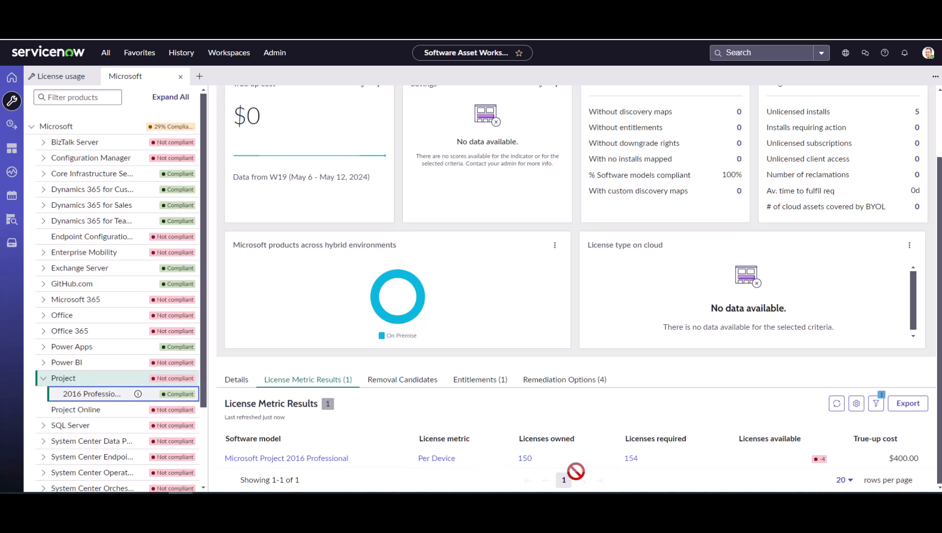
Examine which devices require Project 2016 Professional licenses and the related installs, and close the licenses required details
{"action": "left_click", "coordinate": [631, 461]}
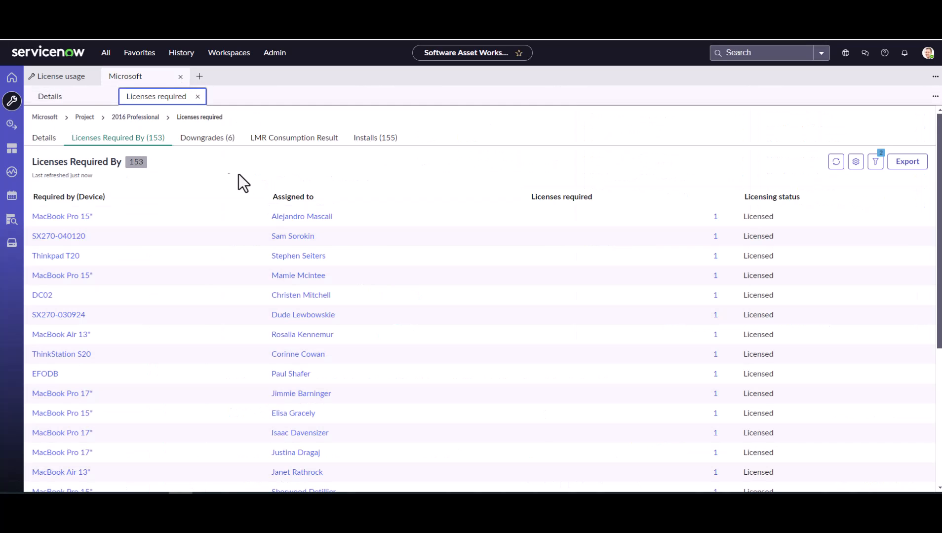
{"action": "left_click", "coordinate": [391, 141]}
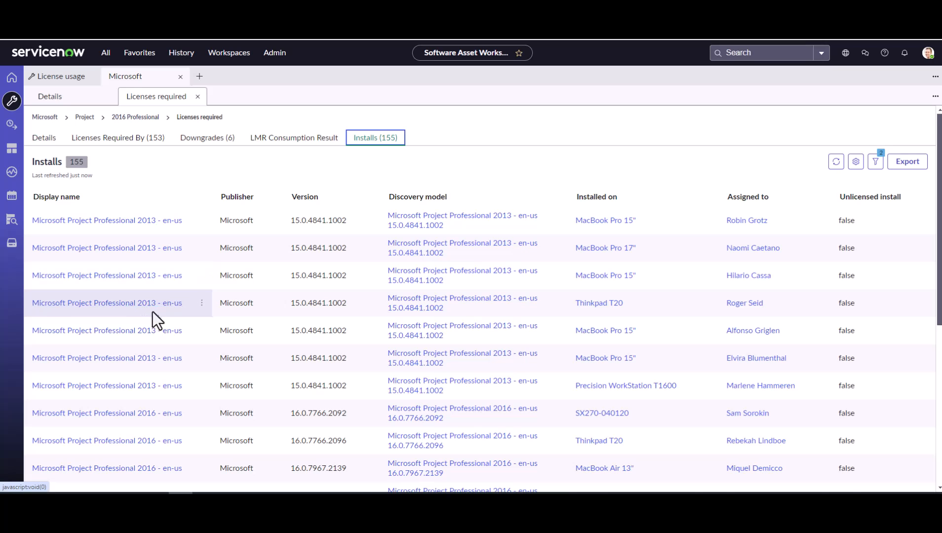
{"action": "scroll", "coordinate": [168, 351], "scroll_direction": "down", "scroll_amount": 2}
{"action": "scroll", "coordinate": [165, 346], "scroll_direction": "down", "scroll_amount": 1}
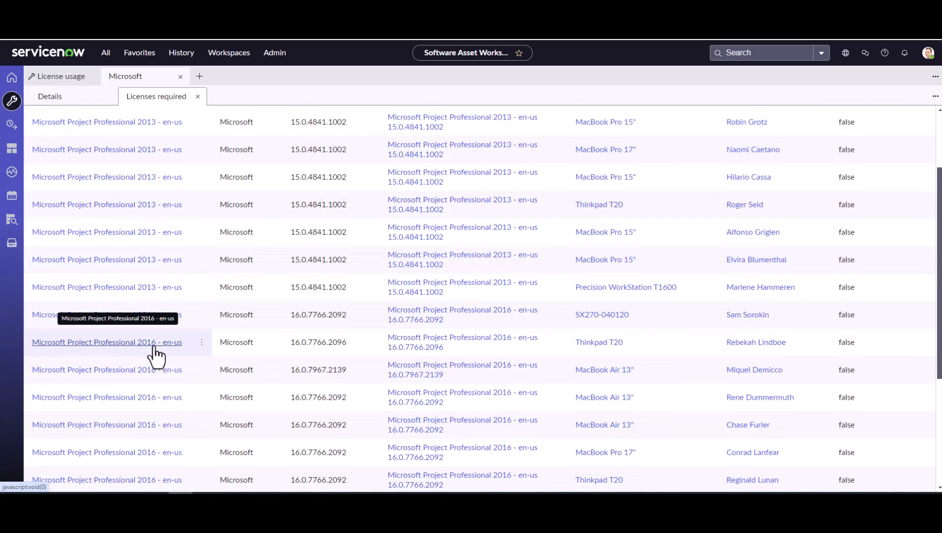
{"action": "left_click", "coordinate": [198, 97]}
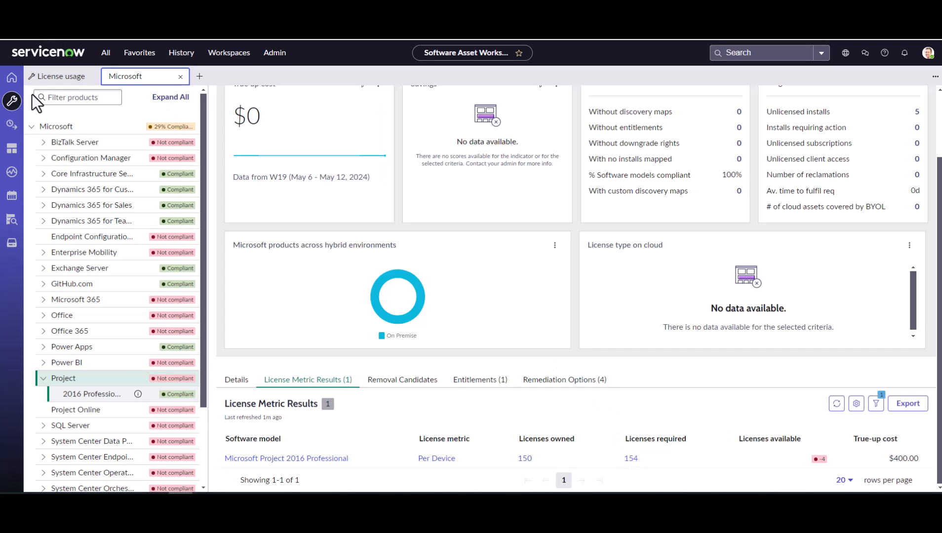
Open the Microsoft Project 2016 Professional entitlement in License operations and review its license details and purchased rights
{"action": "left_click", "coordinate": [12, 125]}
{"action": "left_click", "coordinate": [103, 144]}
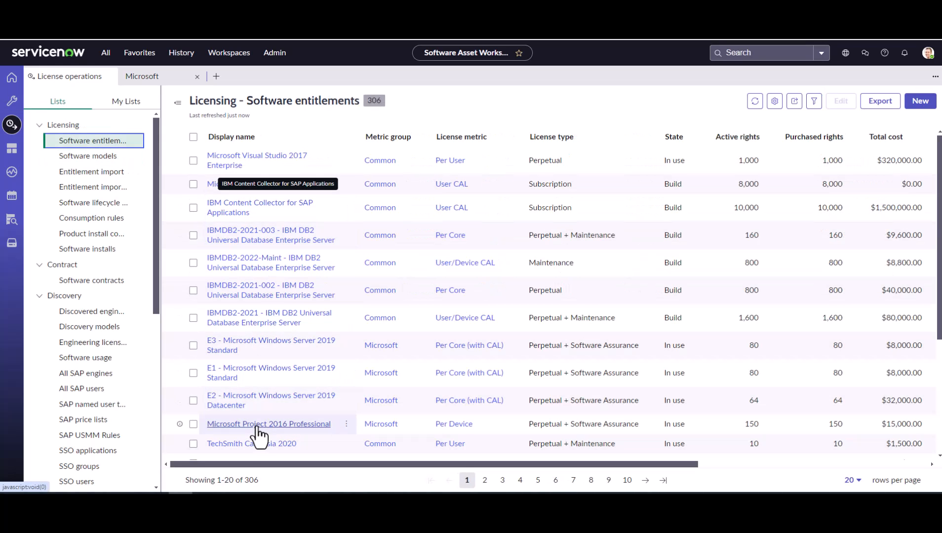
{"action": "left_click", "coordinate": [258, 425]}
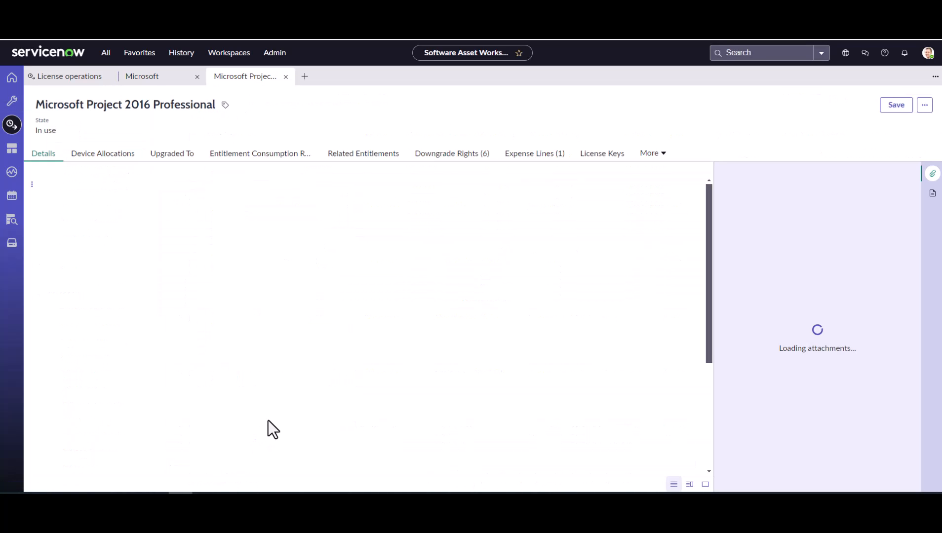
{"action": "scroll", "coordinate": [261, 416], "scroll_direction": "down", "scroll_amount": 3}
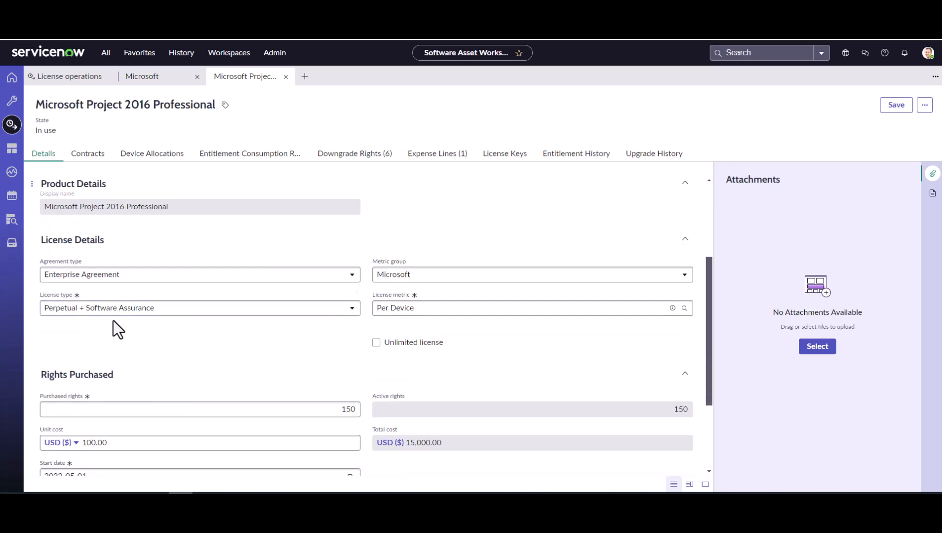
{"action": "scroll", "coordinate": [114, 320], "scroll_direction": "down", "scroll_amount": 3}
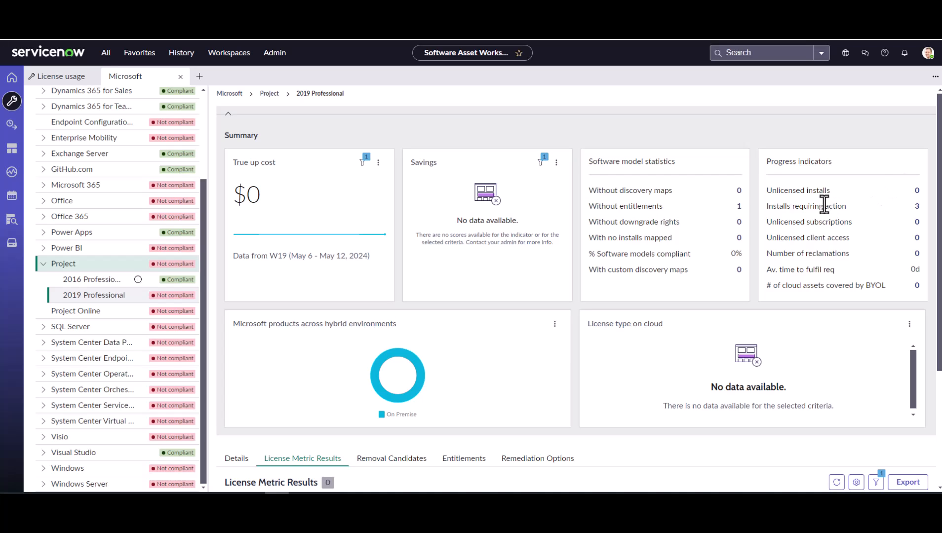
Check why the Project 2019 Professional installs require action, and close the installs list and the Microsoft publisher view
{"action": "left_click", "coordinate": [917, 206]}
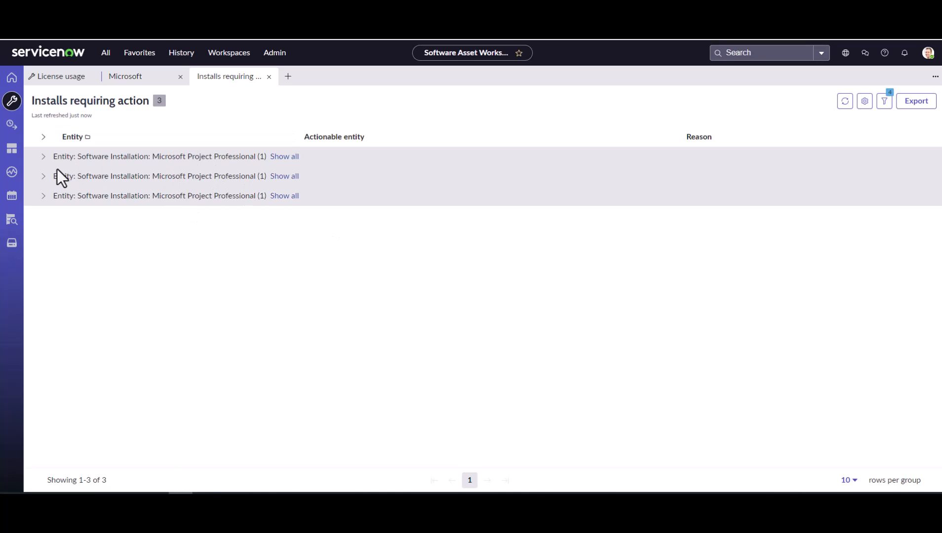
{"action": "left_click", "coordinate": [43, 157]}
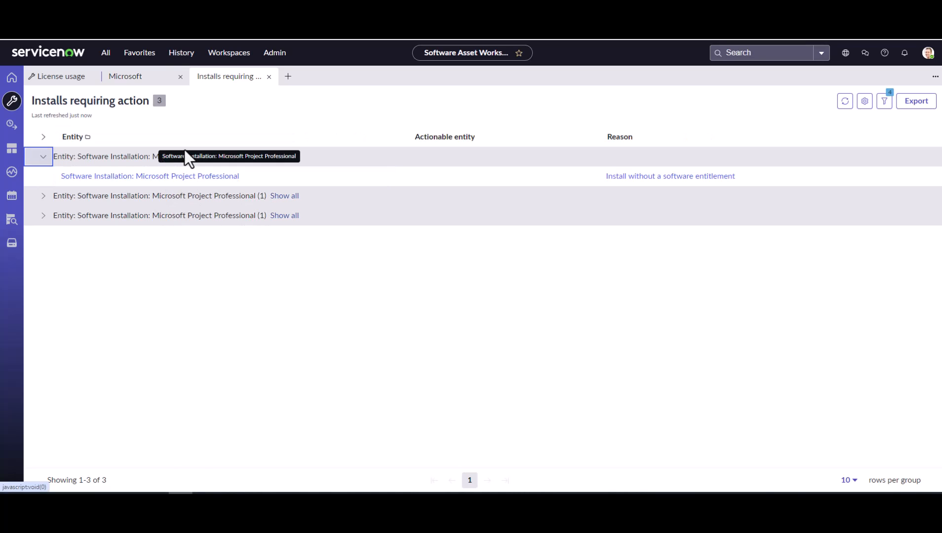
{"action": "left_click", "coordinate": [268, 77]}
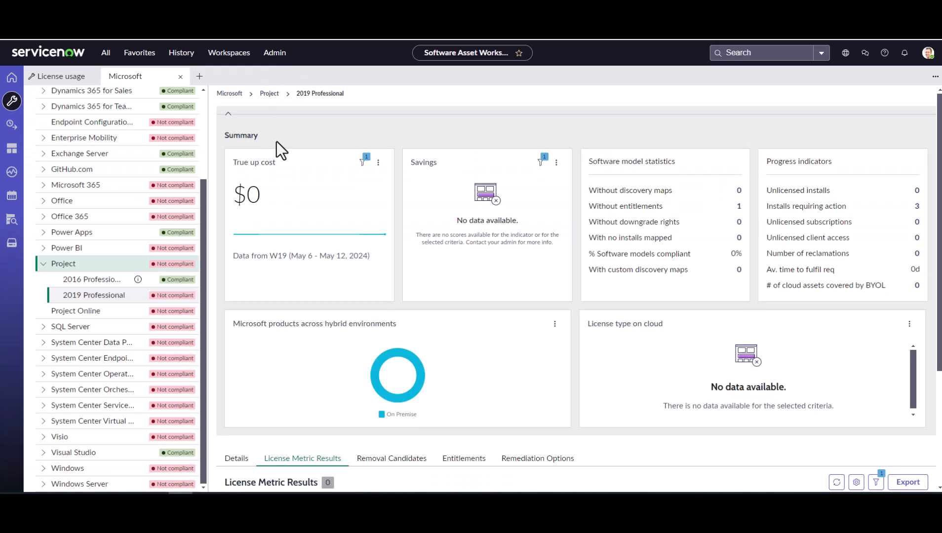
{"action": "left_click", "coordinate": [180, 78]}
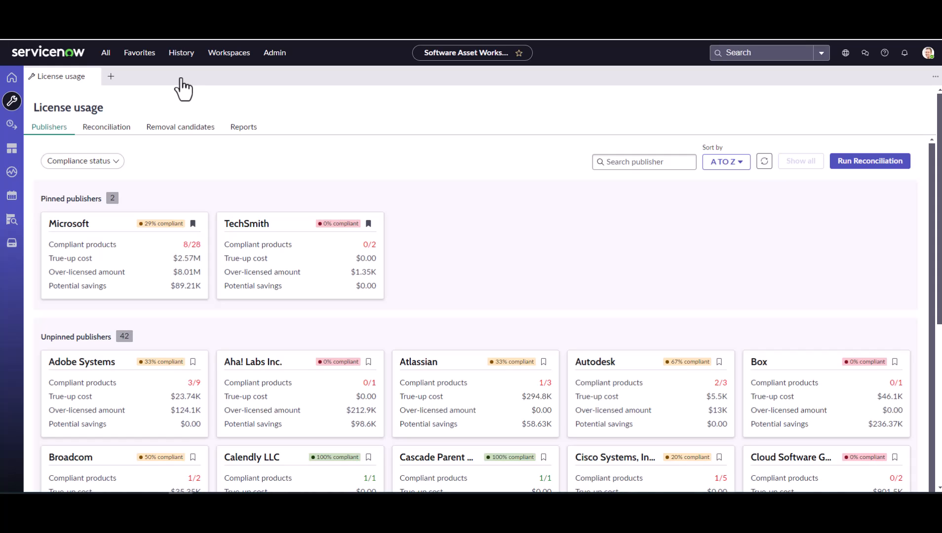
Find the job "SAM - Create downgrades/upgrades for a software entitlement" among scheduled jobs whose name contains "SAM -", and execute it immediately
{"action": "left_click", "coordinate": [139, 52]}
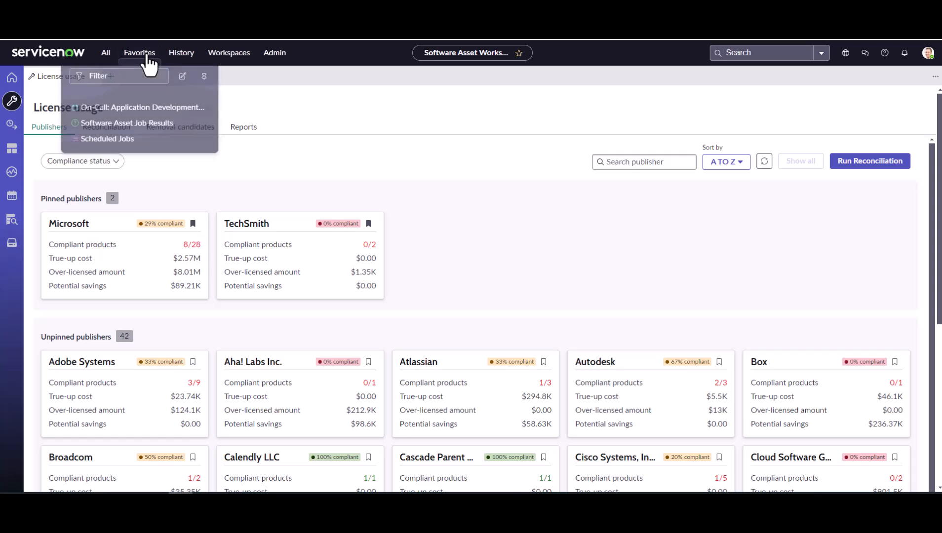
{"action": "left_click", "coordinate": [129, 141]}
{"action": "left_click", "coordinate": [128, 130]}
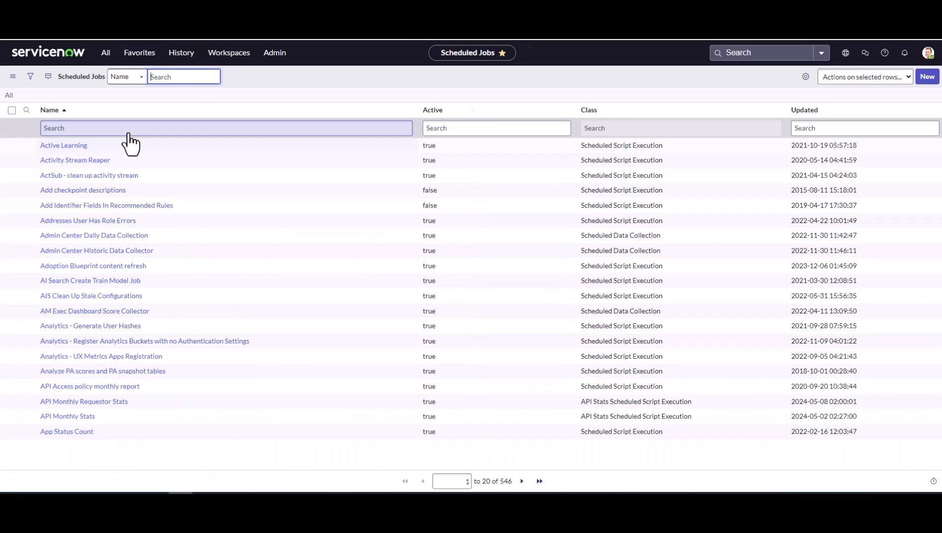
{"action": "type", "text": "*SA"}
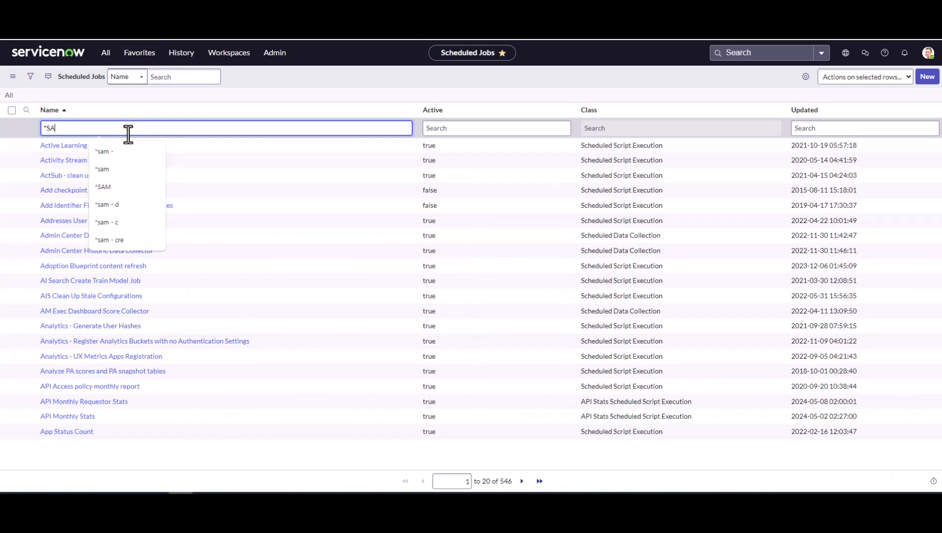
{"action": "type", "text": "M -"}
{"action": "key", "text": "Return"}
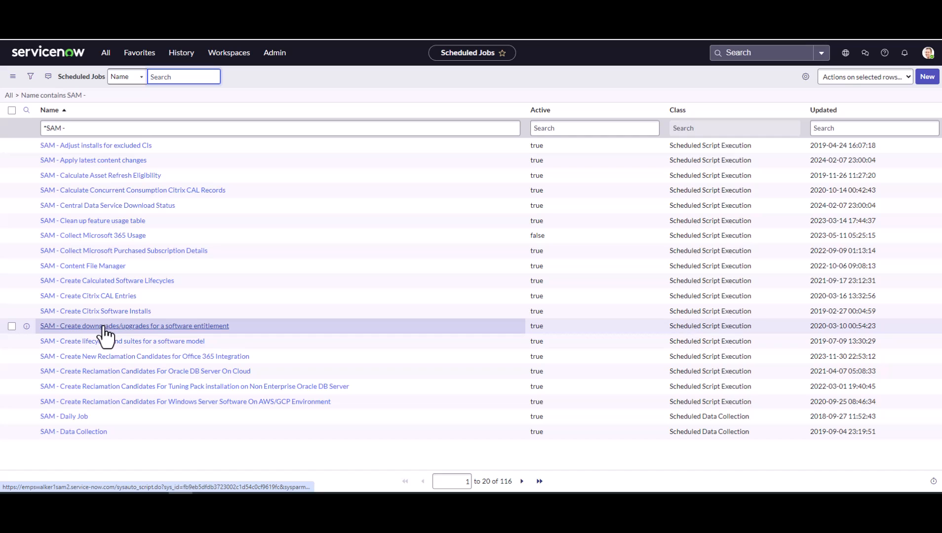
{"action": "left_click", "coordinate": [104, 327]}
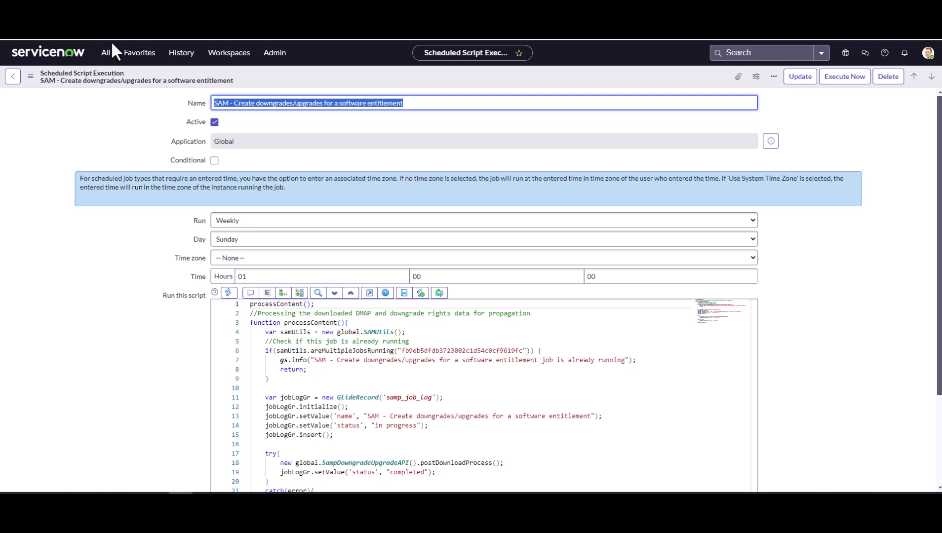
{"action": "left_click", "coordinate": [832, 84]}
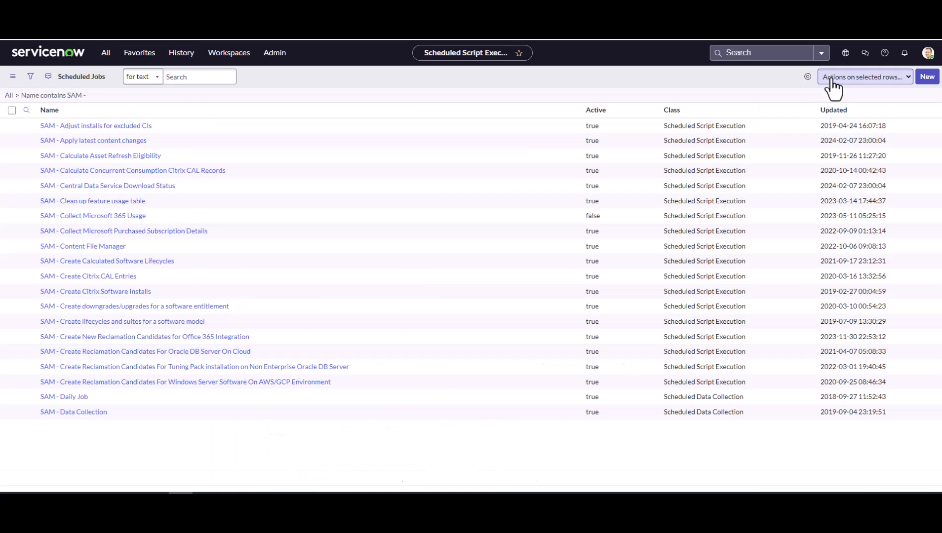
Check the Software Asset Job Results for the latest run of the downgrades/upgrades job
{"action": "left_click", "coordinate": [141, 53]}
{"action": "left_click", "coordinate": [137, 142]}
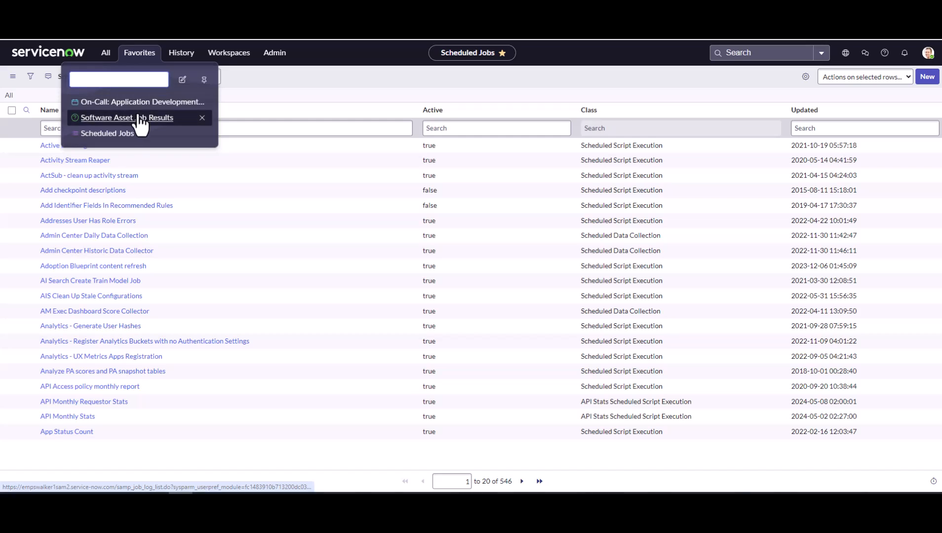
{"action": "left_click", "coordinate": [135, 118]}
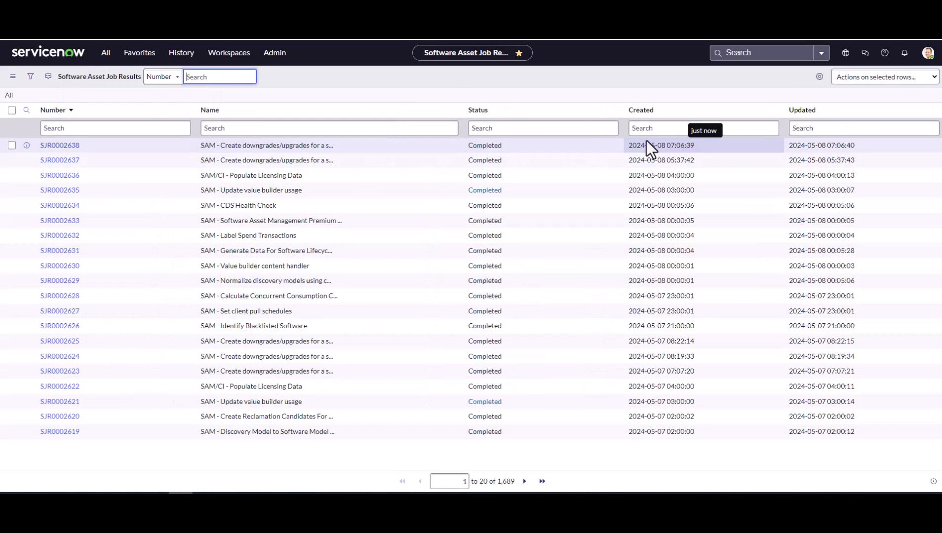
Open the Microsoft Project 2019 Professional entitlement from License operations in the Software Asset Workspace
{"action": "left_click", "coordinate": [227, 58]}
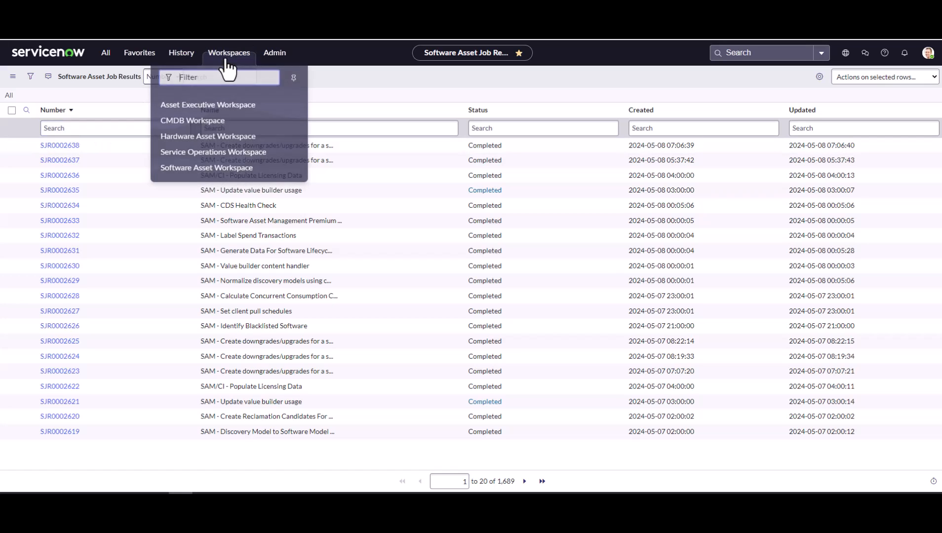
{"action": "left_click", "coordinate": [213, 167]}
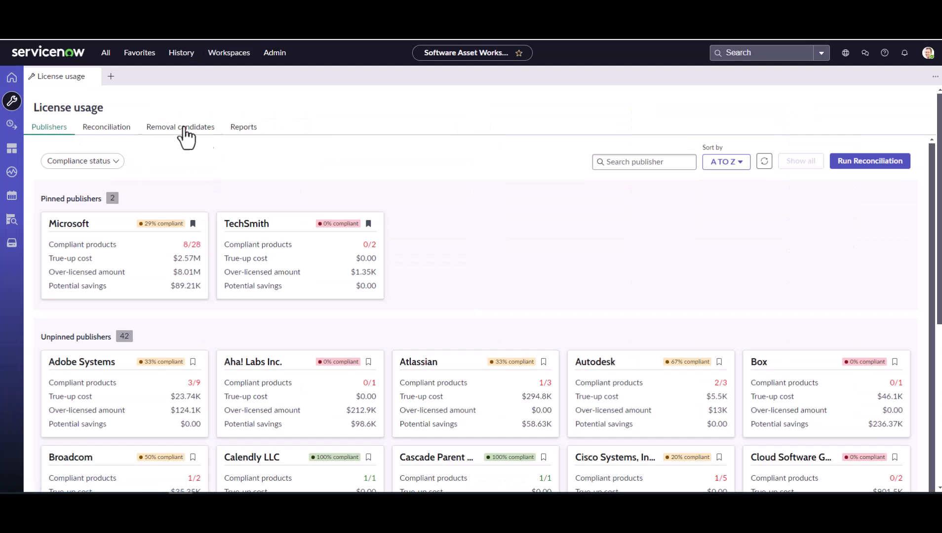
{"action": "left_click", "coordinate": [11, 125]}
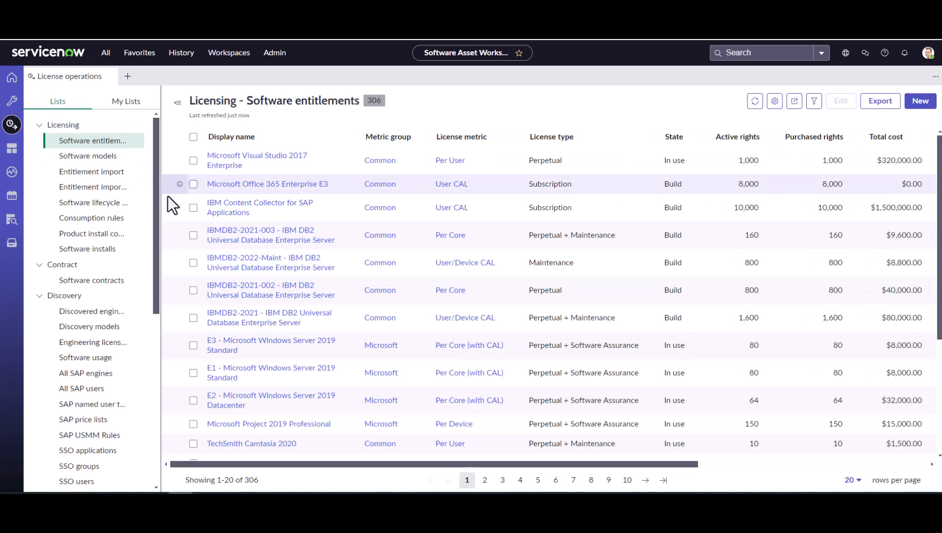
{"action": "left_click", "coordinate": [252, 432]}
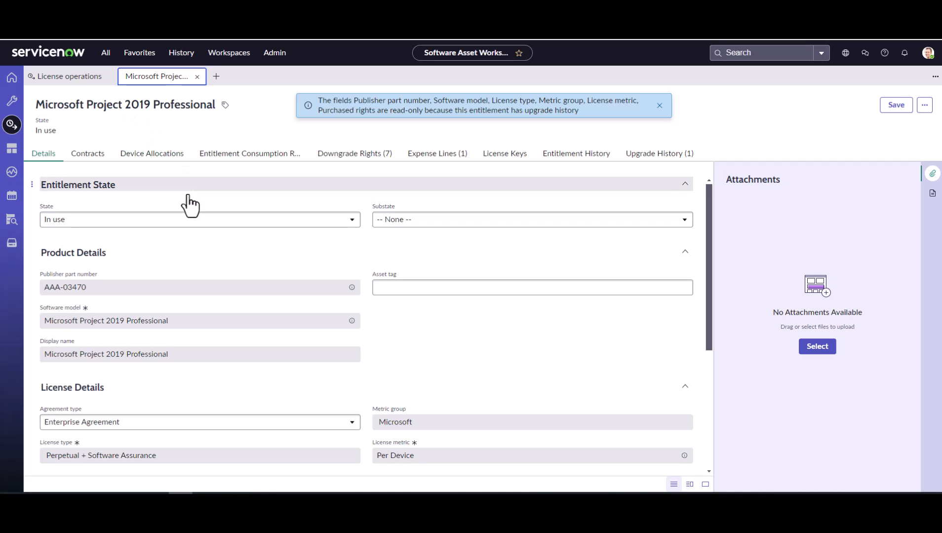
Review the Project 2019 Professional entitlement's license details, purchased rights, upgrade history and downgrade rights
{"action": "scroll", "coordinate": [252, 329], "scroll_direction": "down", "scroll_amount": 1}
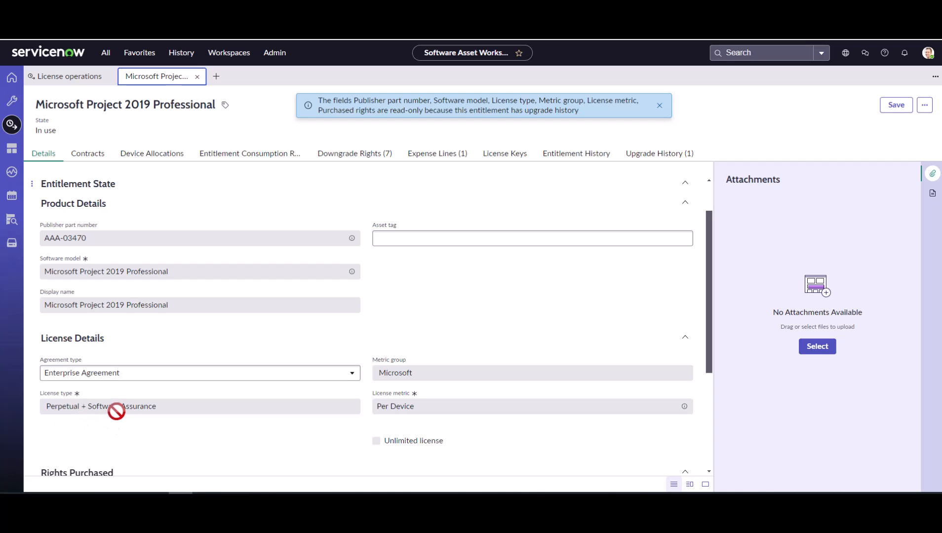
{"action": "scroll", "coordinate": [113, 407], "scroll_direction": "down", "scroll_amount": 3}
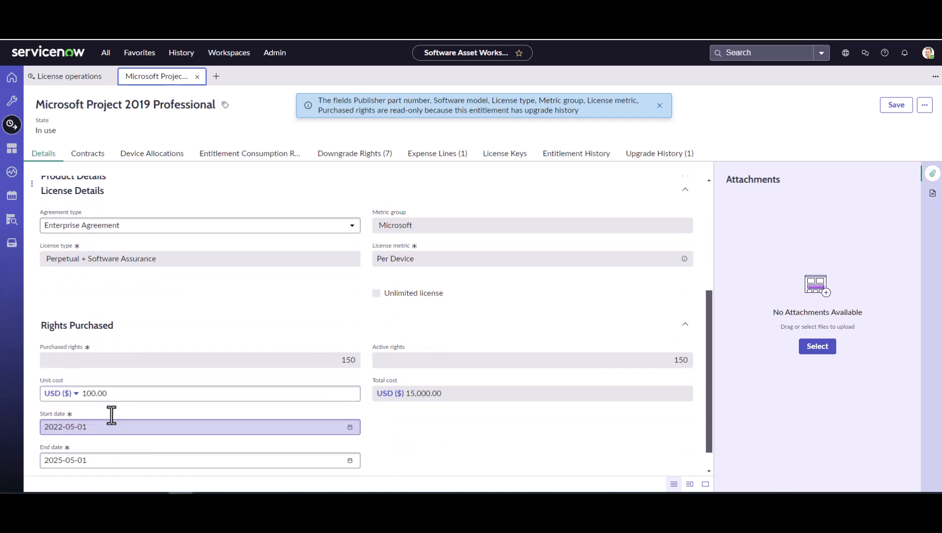
{"action": "scroll", "coordinate": [123, 435], "scroll_direction": "up", "scroll_amount": 4}
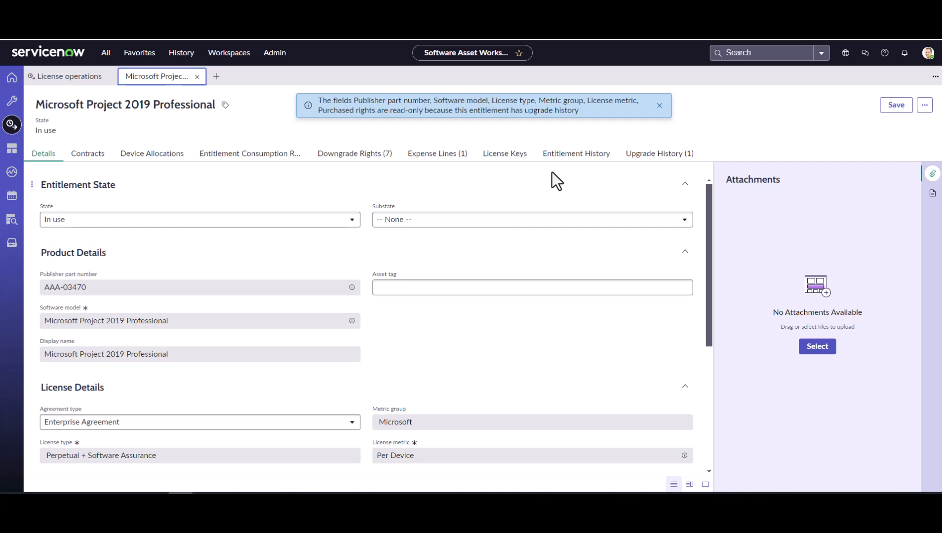
{"action": "left_click", "coordinate": [646, 171]}
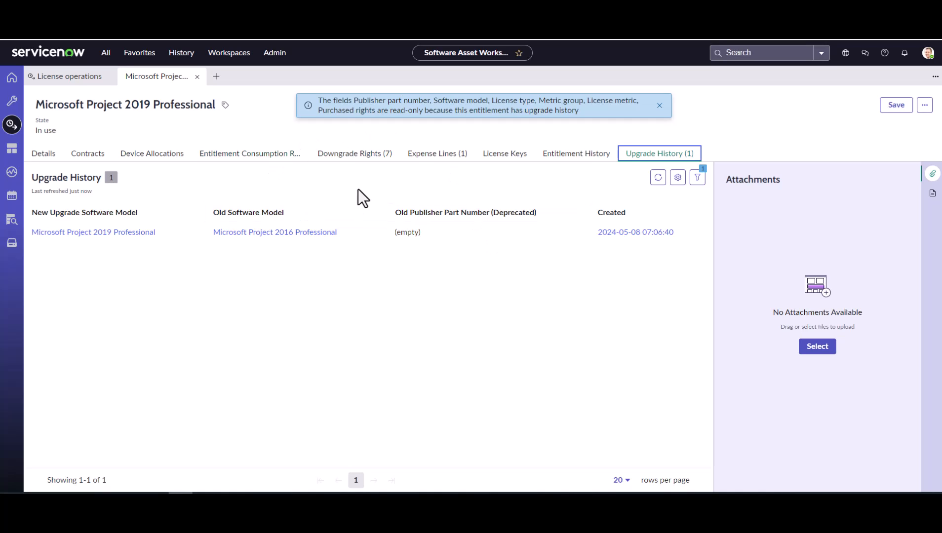
{"action": "left_click", "coordinate": [359, 156]}
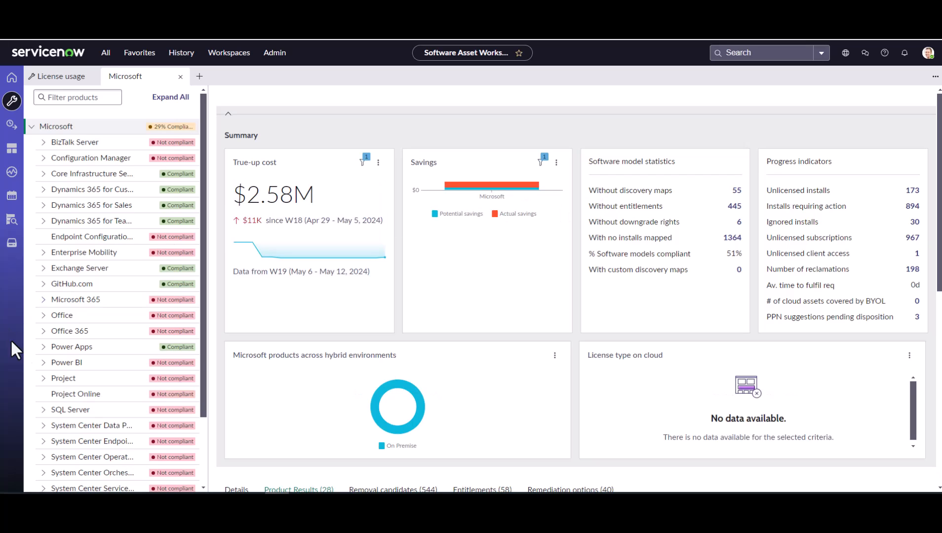
Examine the license metric results of Project 2019 Professional under the Microsoft publisher, including the devices requiring licenses and the related installs
{"action": "left_click", "coordinate": [44, 379]}
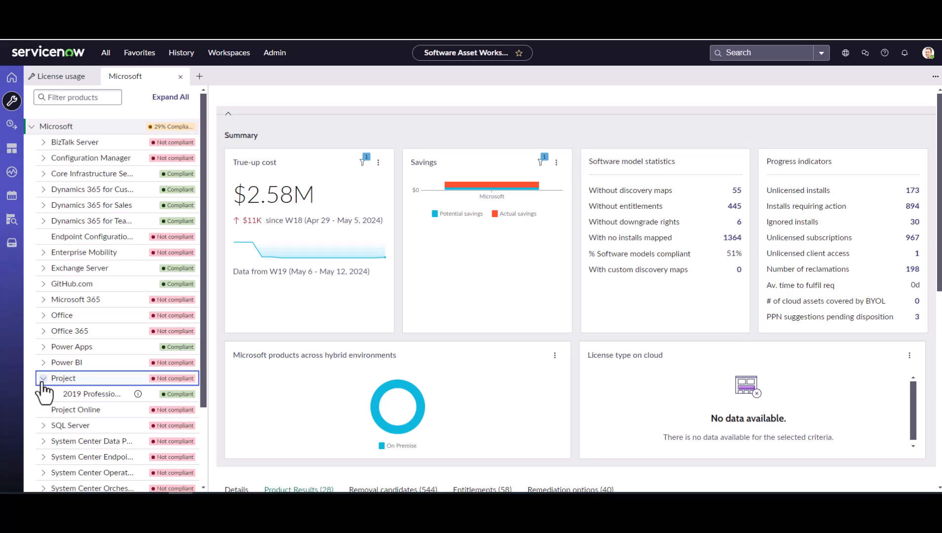
{"action": "left_click", "coordinate": [81, 394]}
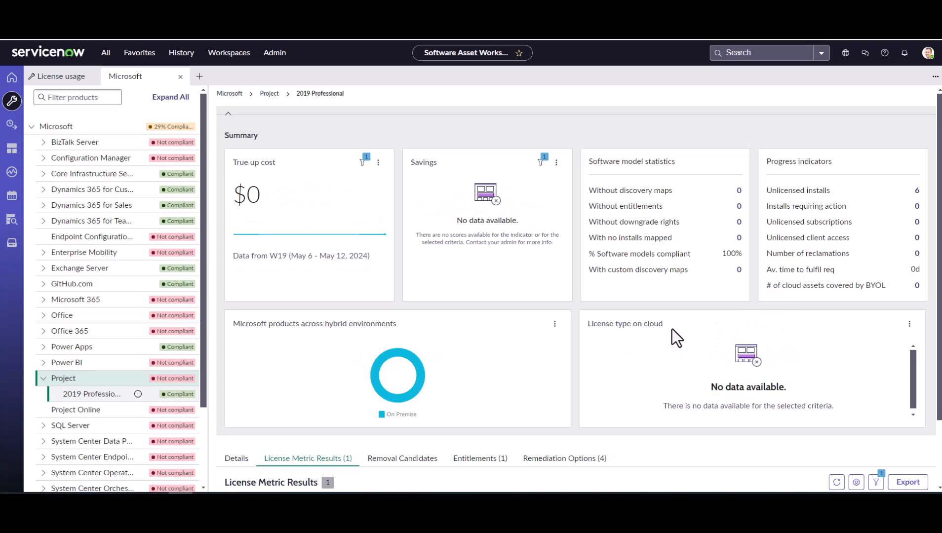
{"action": "scroll", "coordinate": [672, 329], "scroll_direction": "down", "scroll_amount": 2}
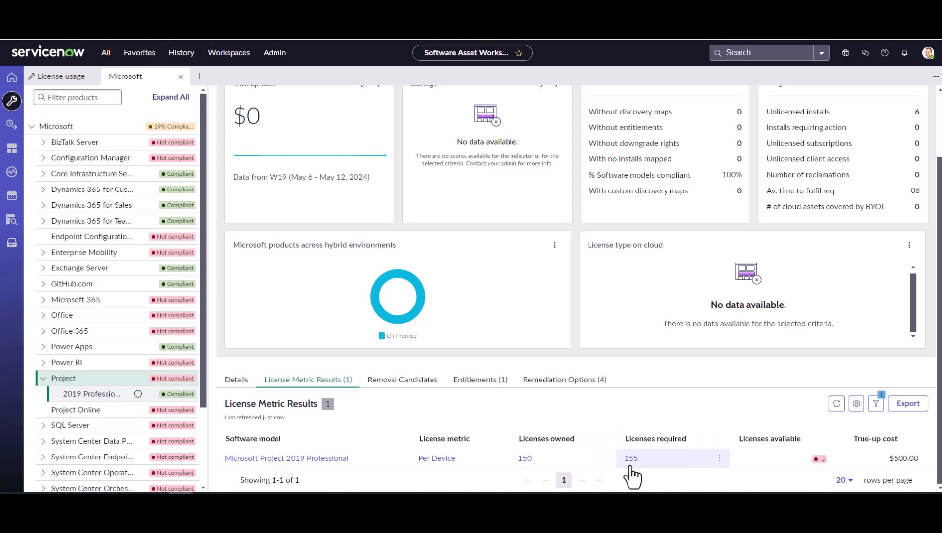
{"action": "left_click", "coordinate": [631, 459]}
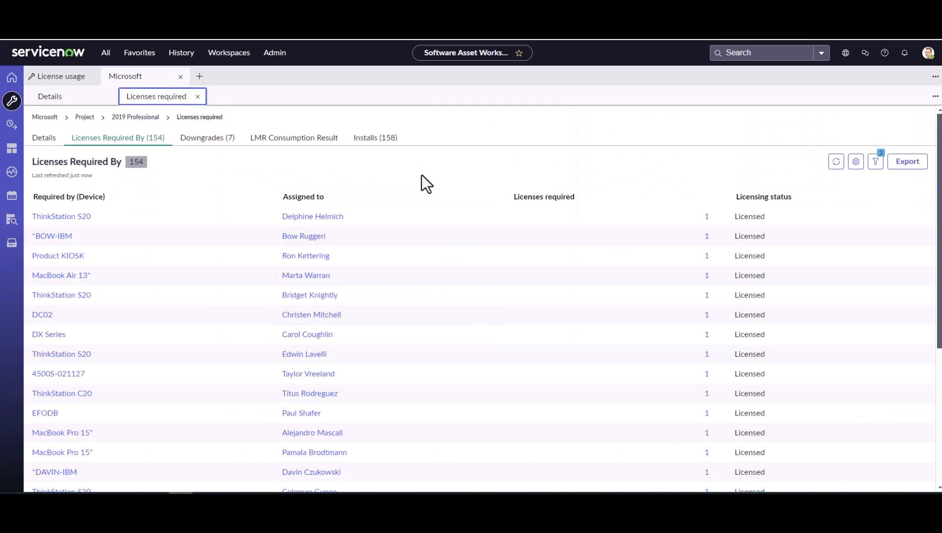
{"action": "left_click", "coordinate": [383, 140]}
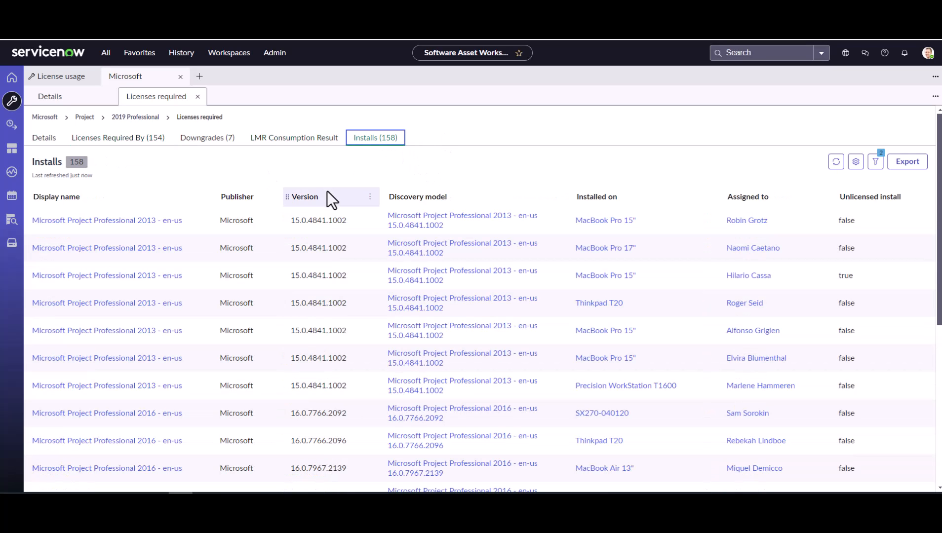
Try filtering the installs by display name containing 2019, and remove the filter
{"action": "left_click", "coordinate": [200, 201]}
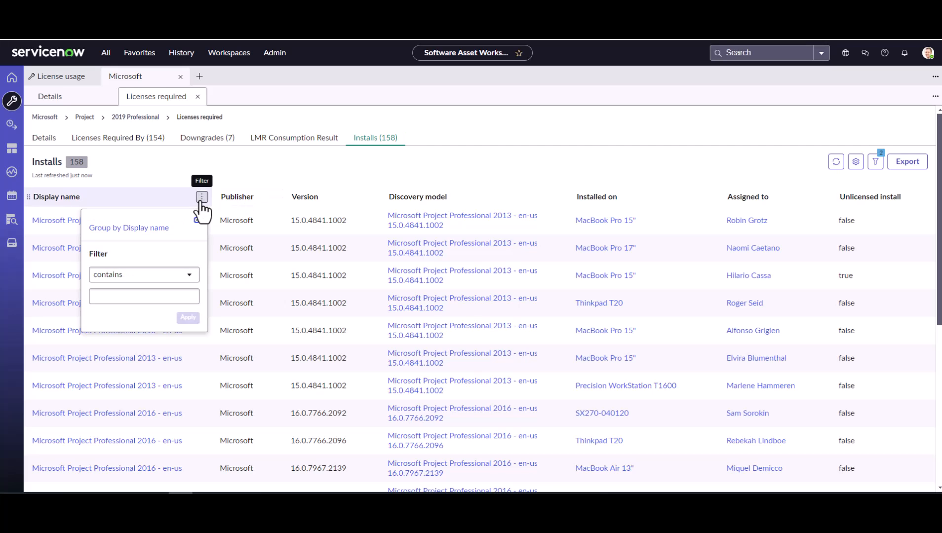
{"action": "left_click", "coordinate": [163, 295]}
{"action": "type", "text": "2019"}
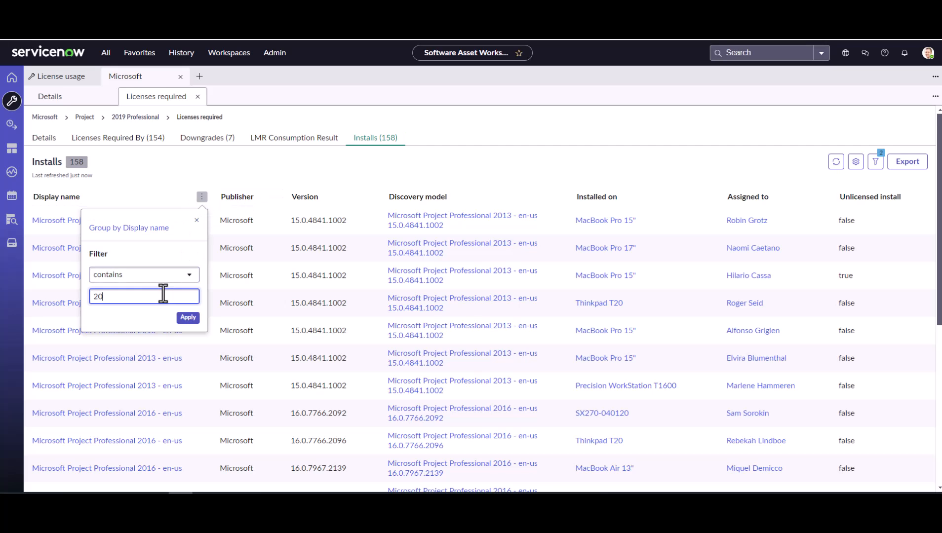
{"action": "key", "text": "Return"}
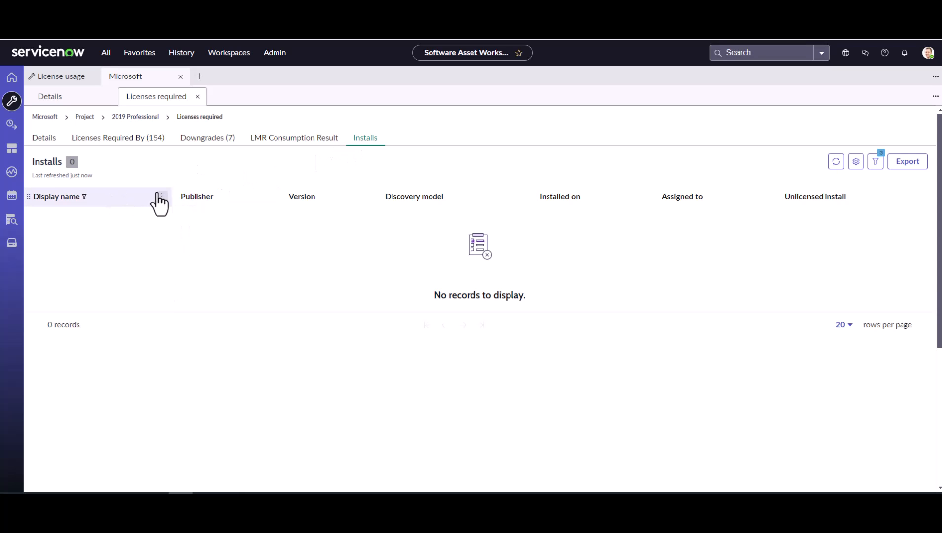
{"action": "left_click", "coordinate": [161, 197]}
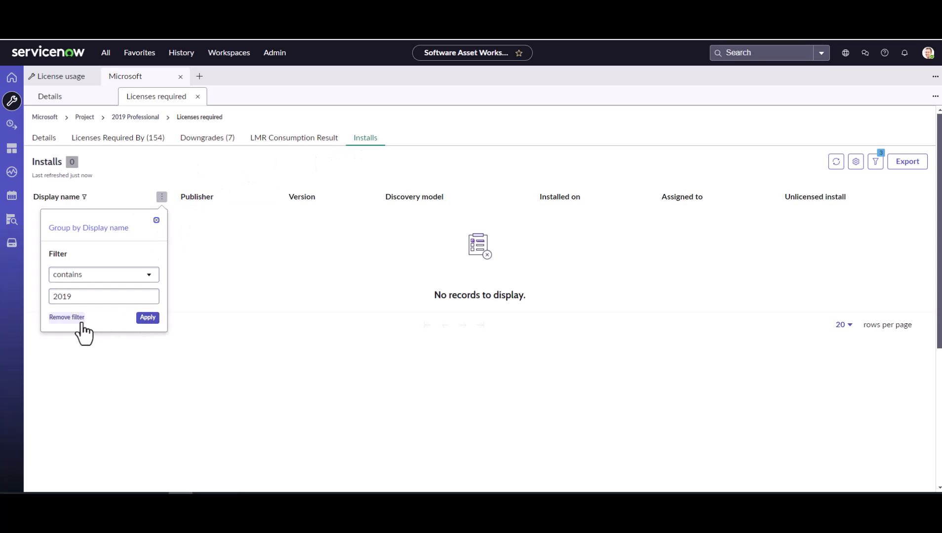
{"action": "left_click", "coordinate": [67, 317]}
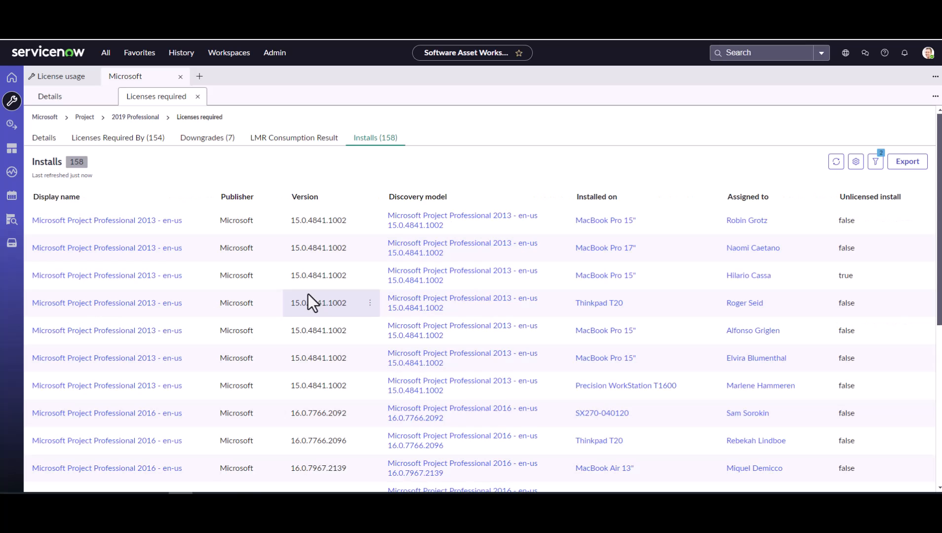
Look through the installs, including page 3, for Project versions covered by the license, and close the licenses required details and the Microsoft publisher view
{"action": "scroll", "coordinate": [425, 309], "scroll_direction": "down", "scroll_amount": 4}
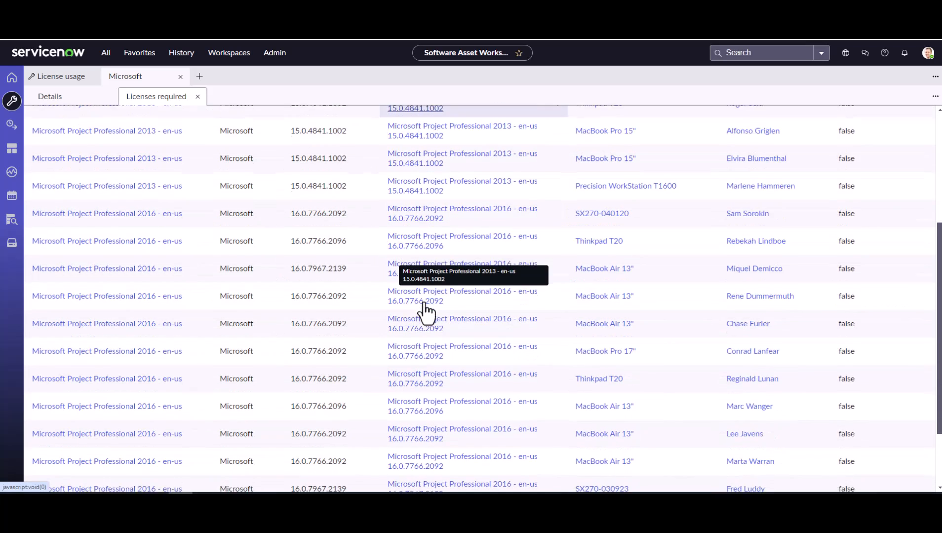
{"action": "scroll", "coordinate": [425, 308], "scroll_direction": "down", "scroll_amount": 2}
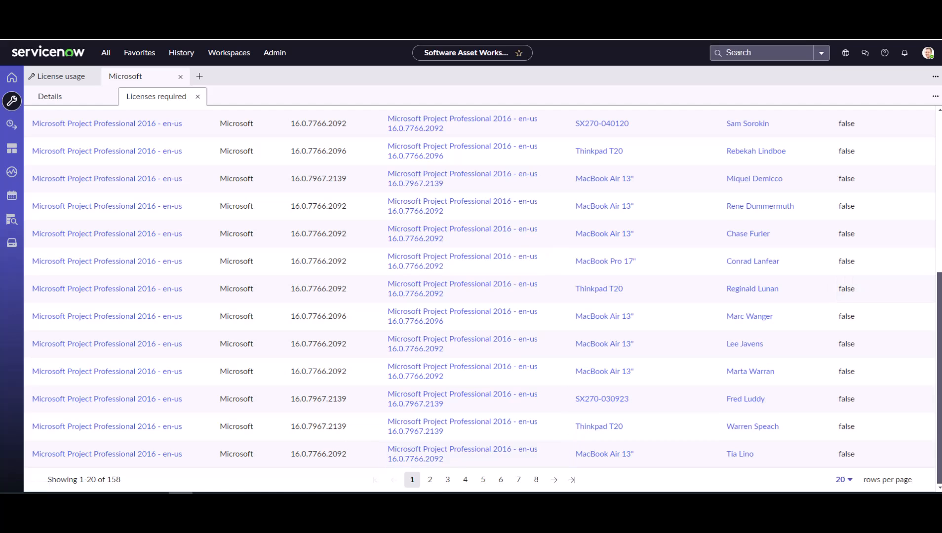
{"action": "left_click", "coordinate": [447, 480]}
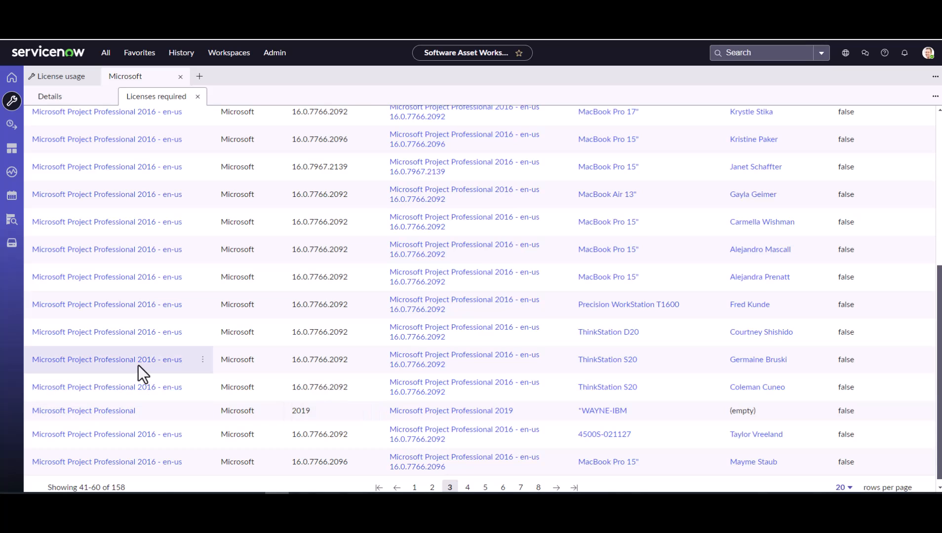
{"action": "scroll", "coordinate": [139, 365], "scroll_direction": "up", "scroll_amount": 3}
{"action": "scroll", "coordinate": [139, 365], "scroll_direction": "up", "scroll_amount": 3}
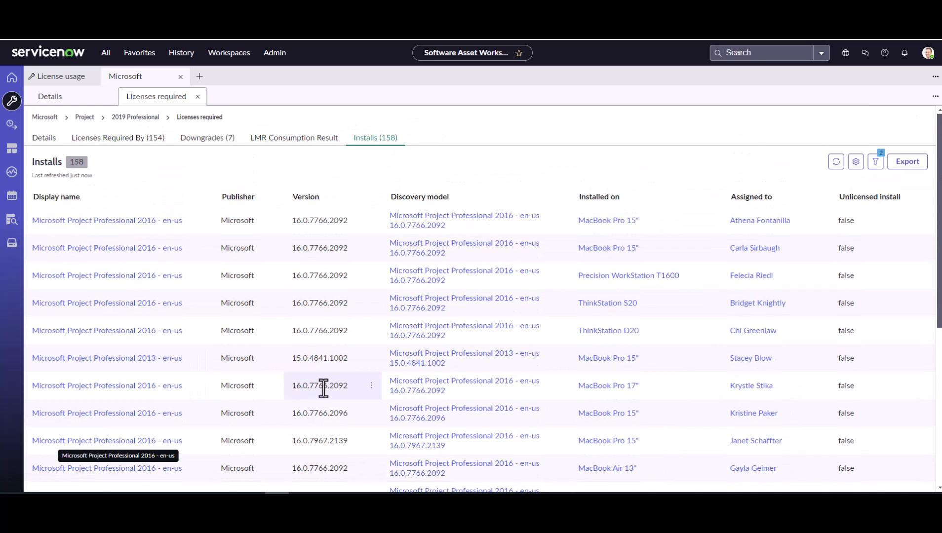
{"action": "left_click", "coordinate": [197, 96]}
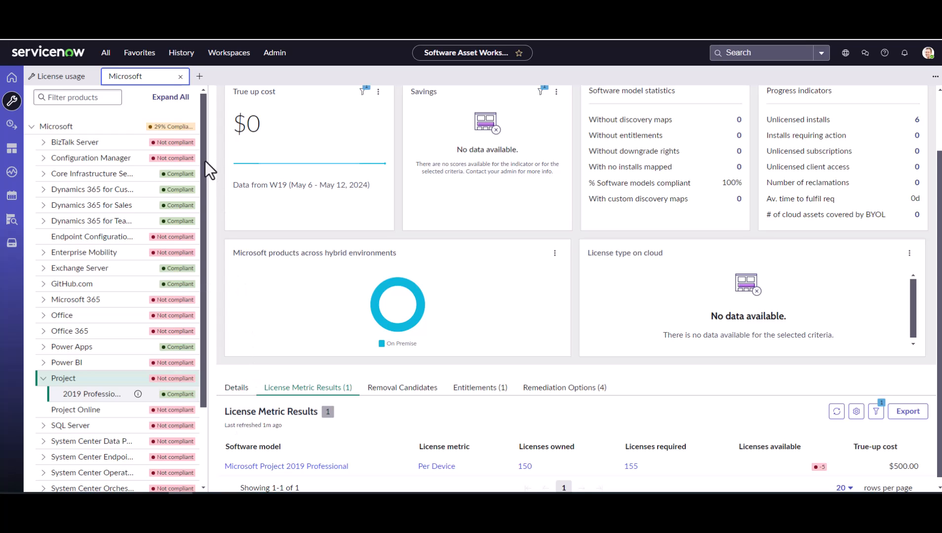
{"action": "left_click", "coordinate": [180, 77]}
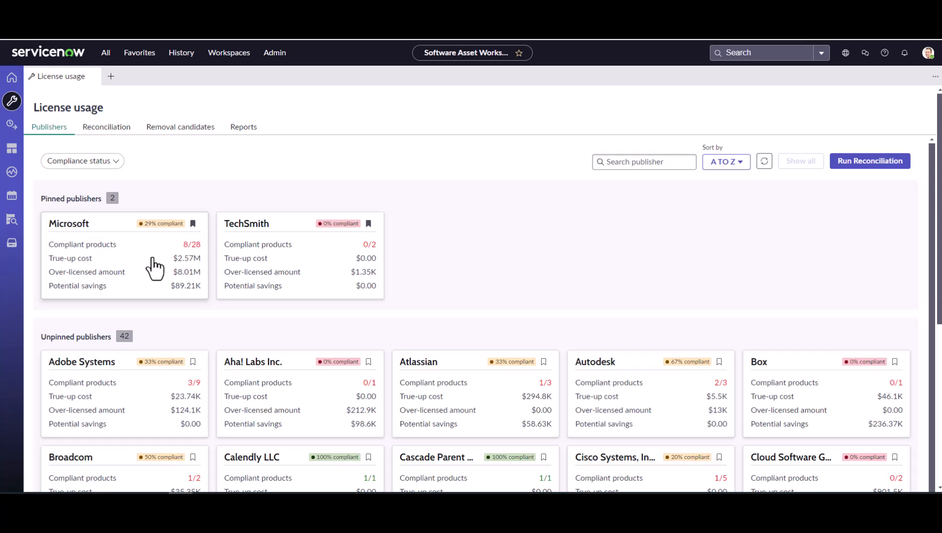
Review the compliance of Camtasia 2019, 2020 and 2021 under the TechSmith publisher, and close the publisher view
{"action": "left_click", "coordinate": [269, 261]}
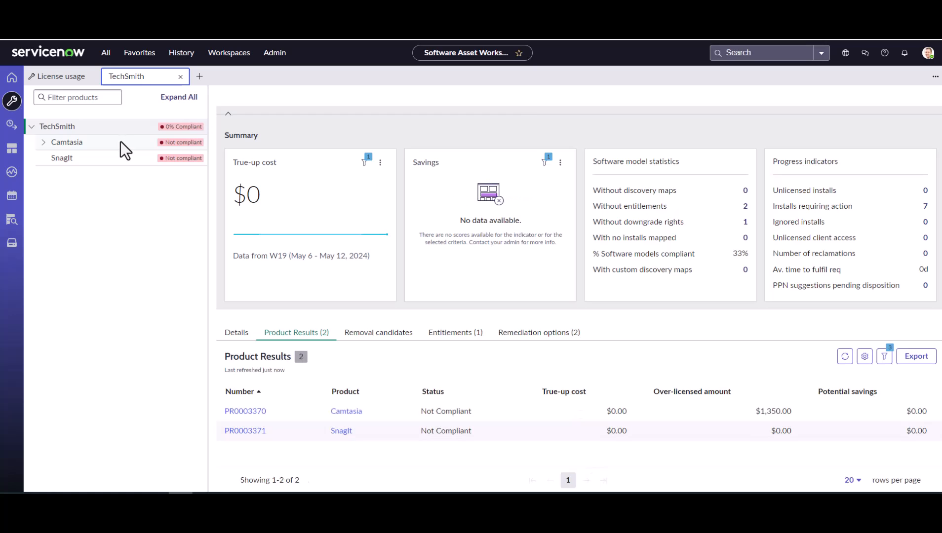
{"action": "left_click", "coordinate": [42, 145]}
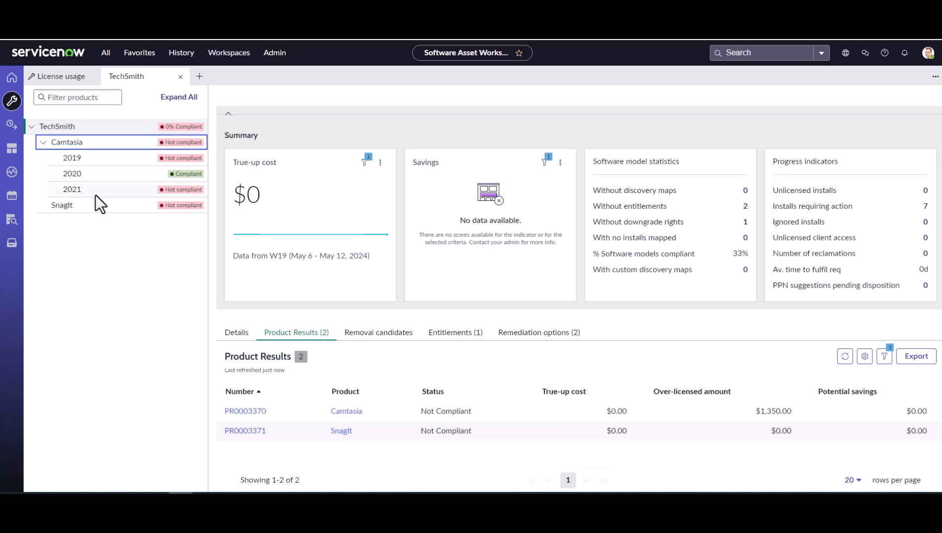
{"action": "left_click", "coordinate": [83, 161]}
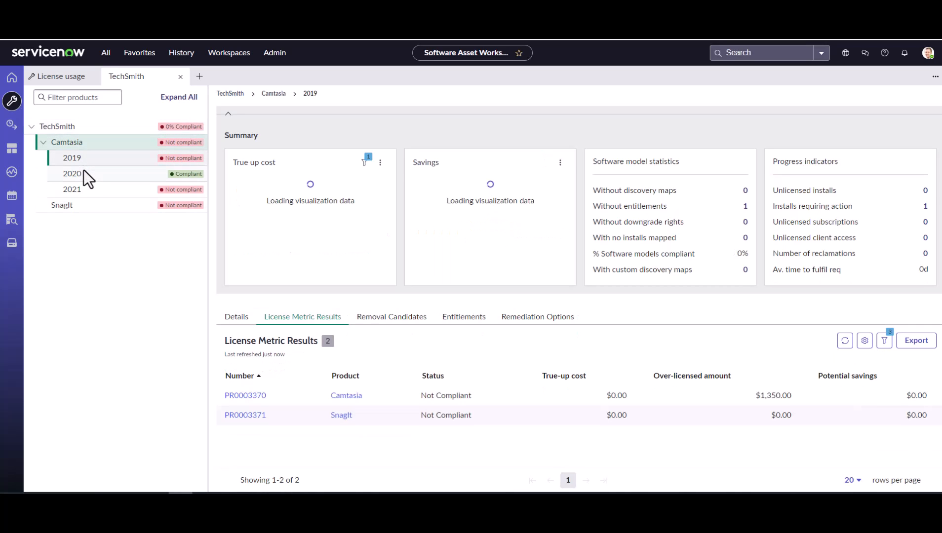
{"action": "left_click", "coordinate": [83, 174]}
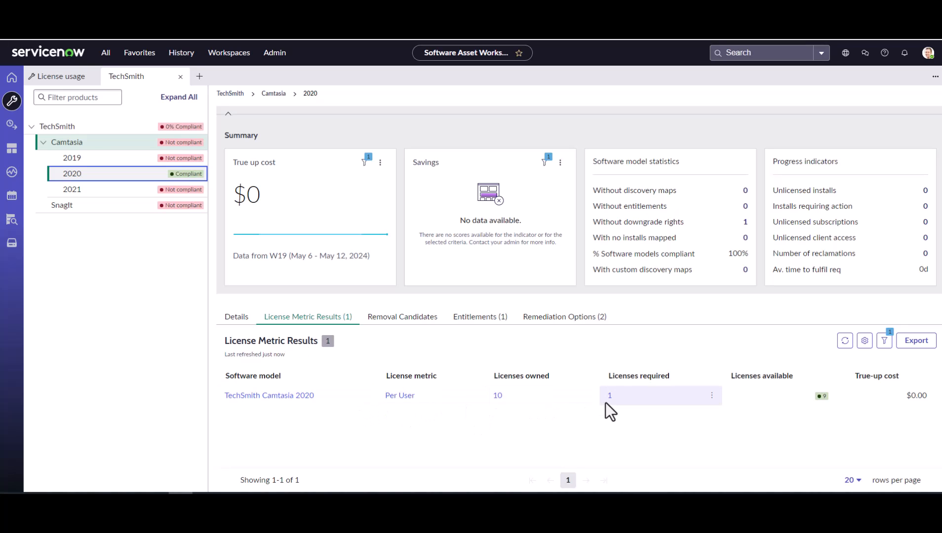
{"action": "left_click", "coordinate": [125, 192]}
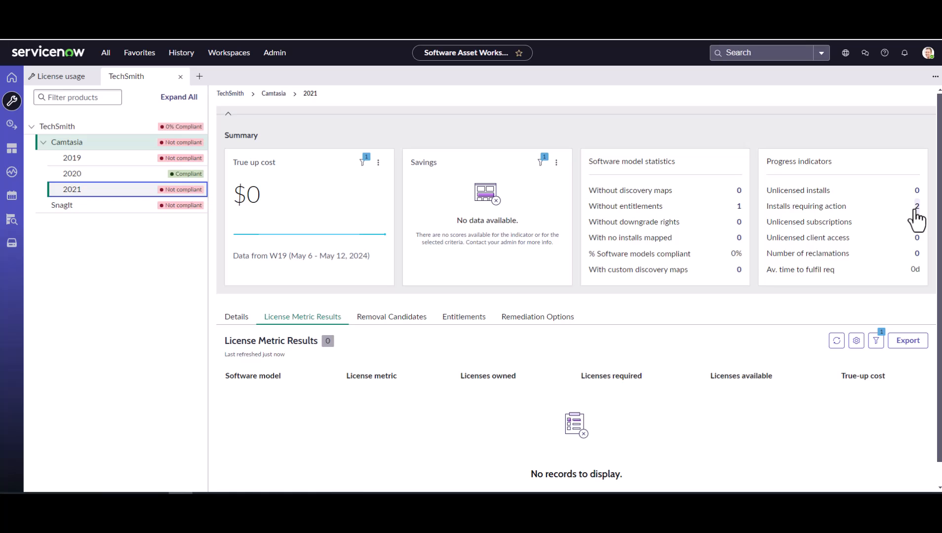
{"action": "left_click", "coordinate": [180, 78]}
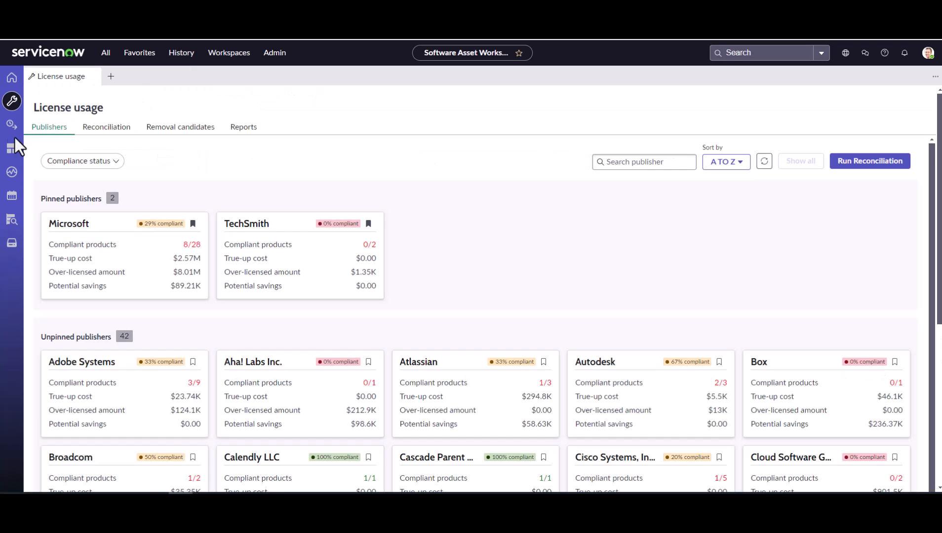
Add an active downgrade right for the TechSmith Camtasia 2019 software model to the TechSmith Camtasia 2020 entitlement, and save it
{"action": "left_click", "coordinate": [11, 129]}
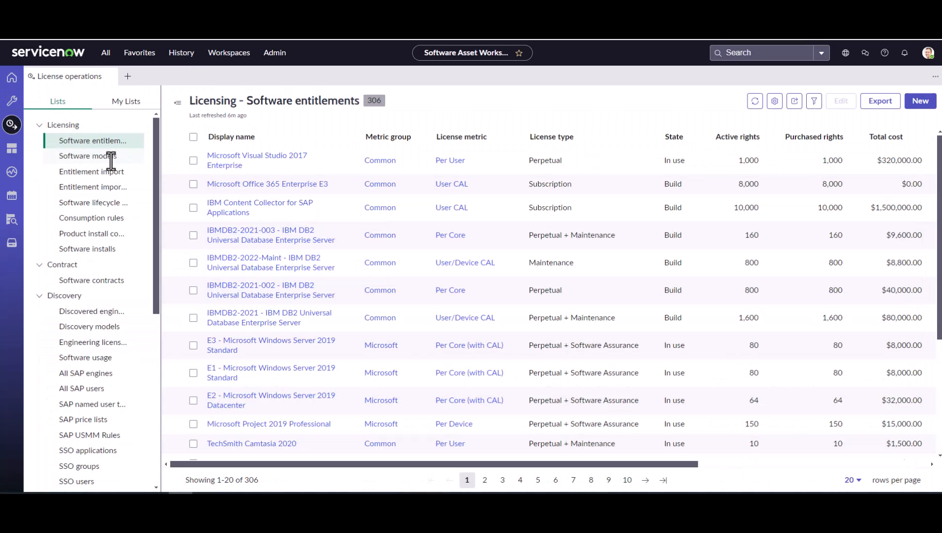
{"action": "left_click", "coordinate": [109, 134]}
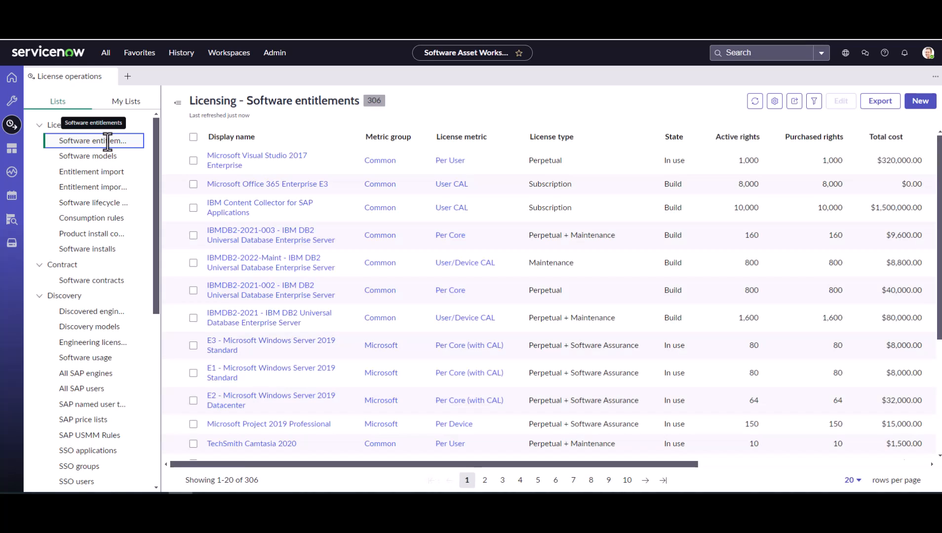
{"action": "left_click", "coordinate": [236, 446]}
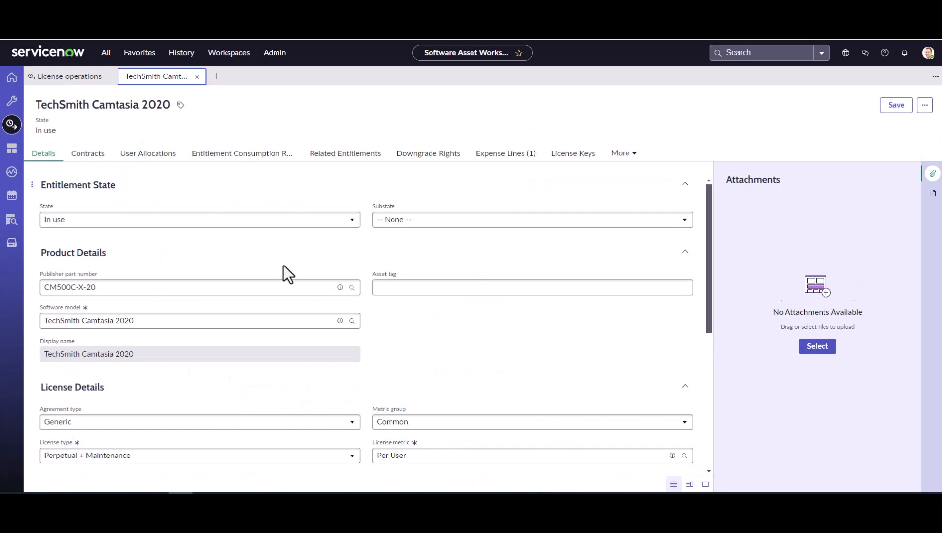
{"action": "left_click", "coordinate": [349, 155]}
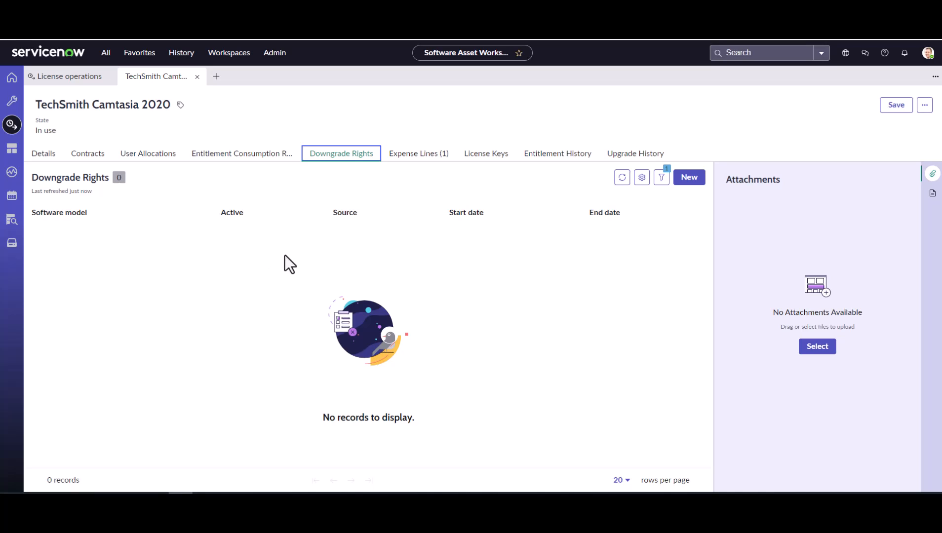
{"action": "left_click", "coordinate": [689, 178]}
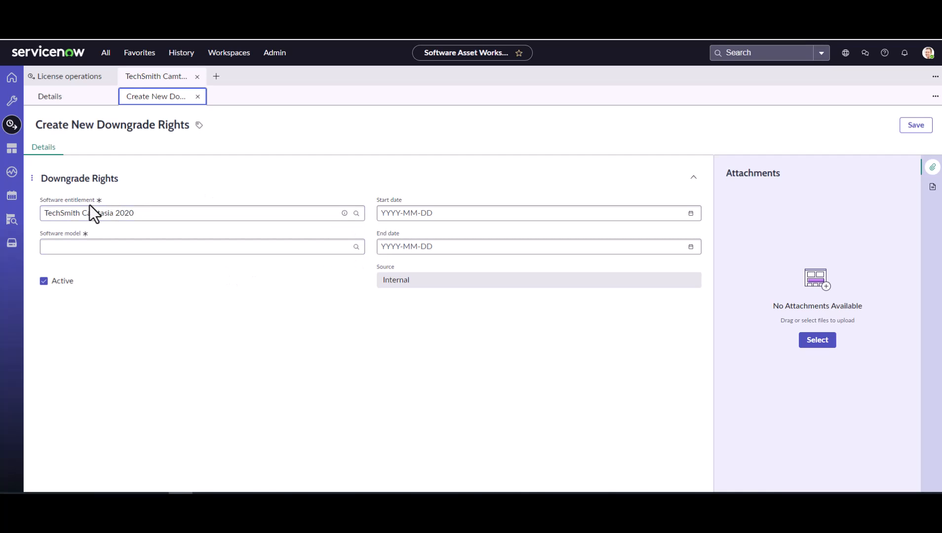
{"action": "left_click", "coordinate": [356, 247]}
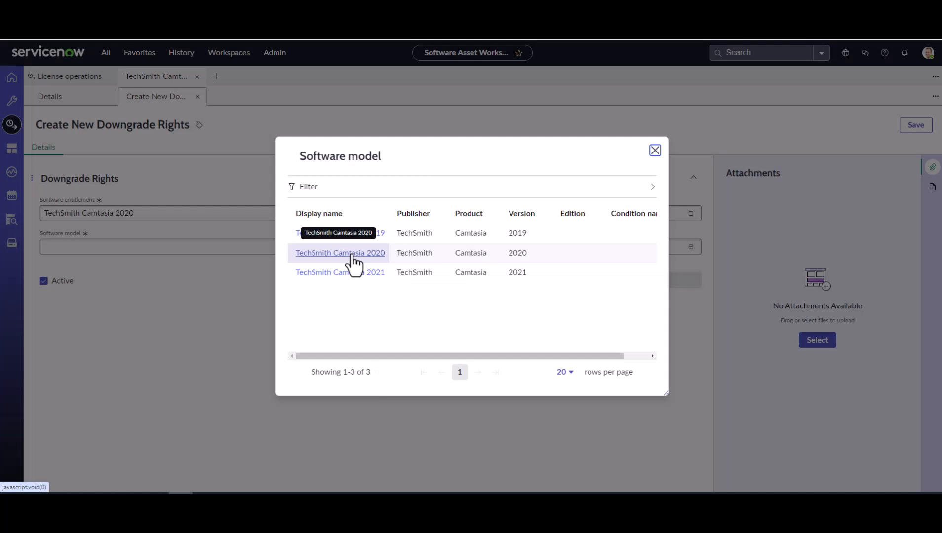
{"action": "left_click", "coordinate": [373, 235]}
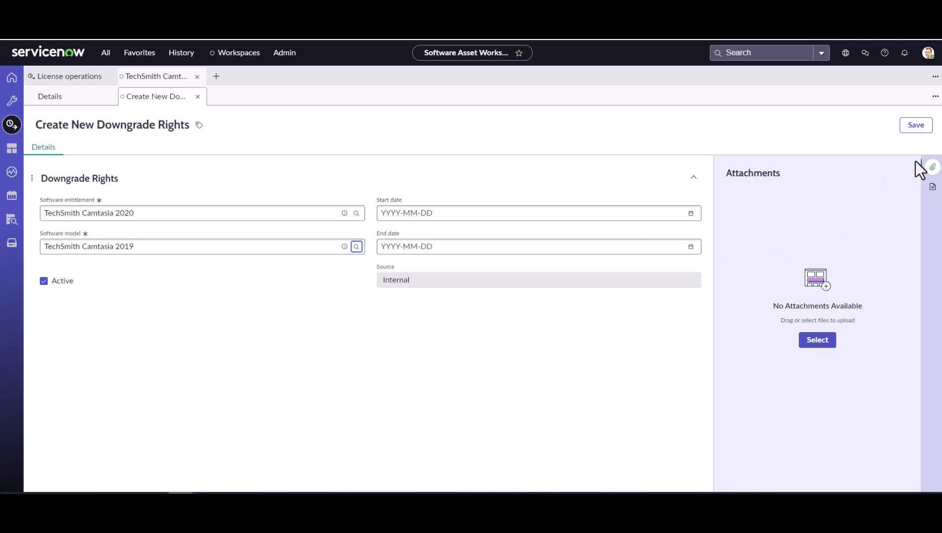
{"action": "left_click", "coordinate": [915, 126]}
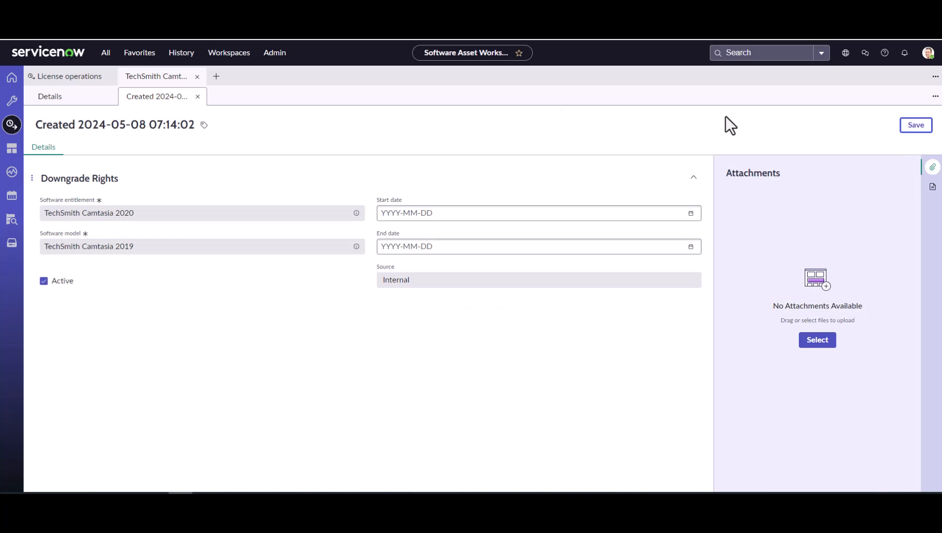
{"action": "left_click", "coordinate": [198, 96]}
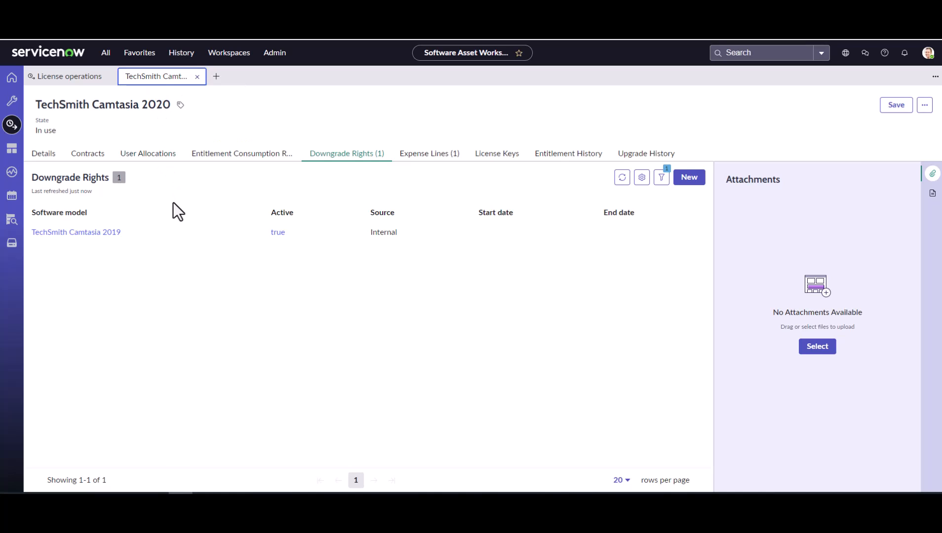
Filter the licensing software models by display name containing camtasia
{"action": "left_click", "coordinate": [67, 78]}
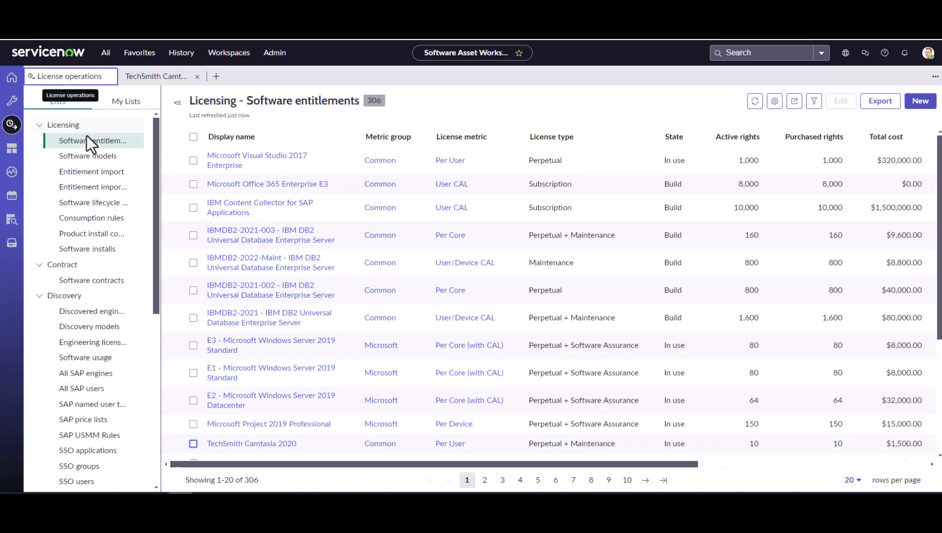
{"action": "left_click", "coordinate": [89, 156]}
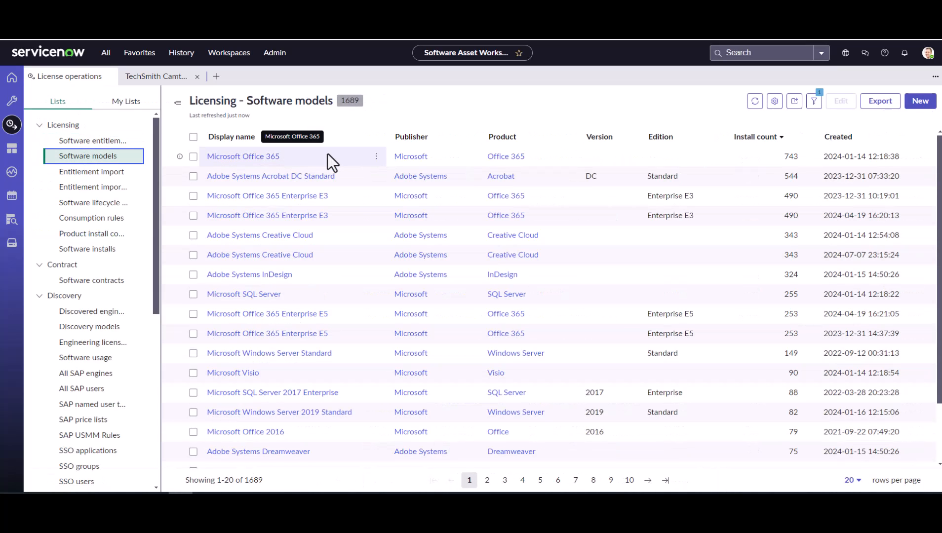
{"action": "left_click", "coordinate": [377, 138]}
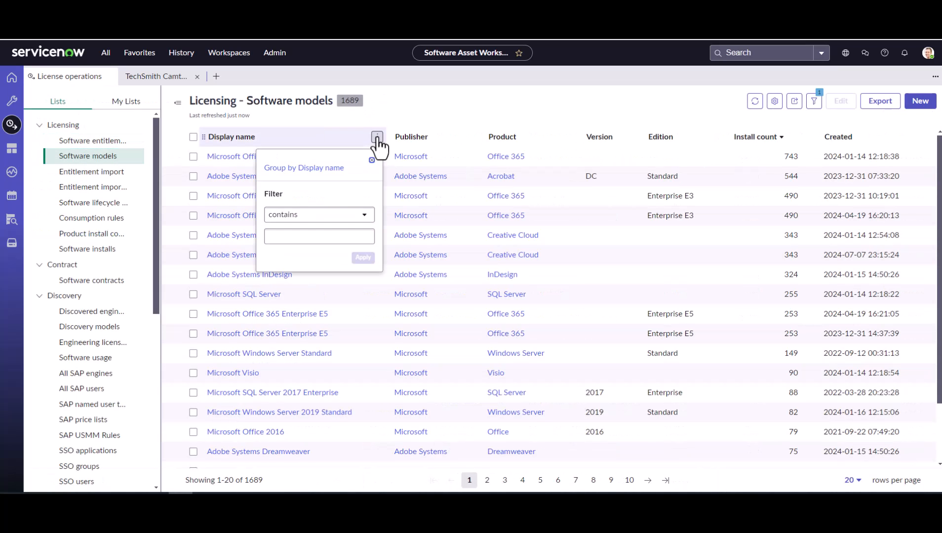
{"action": "left_click", "coordinate": [325, 232]}
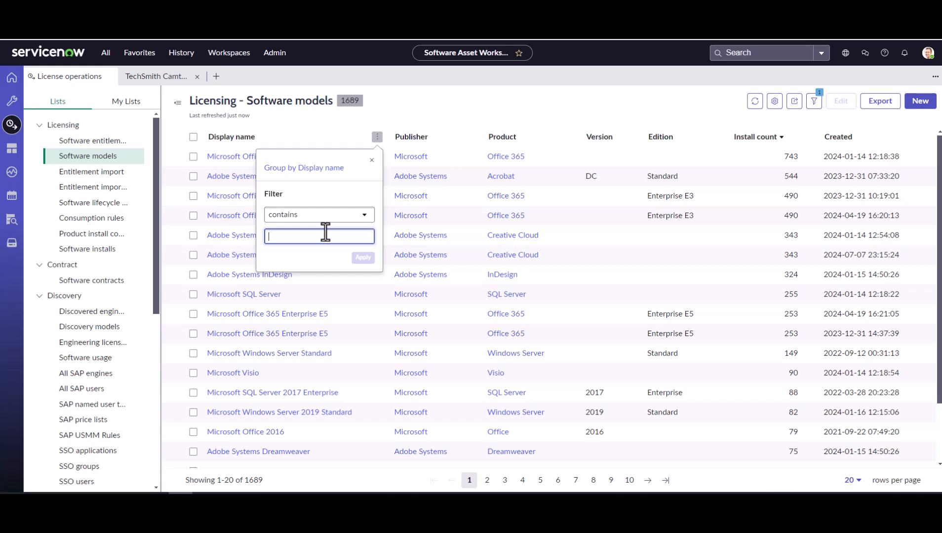
{"action": "type", "text": "camtasia"}
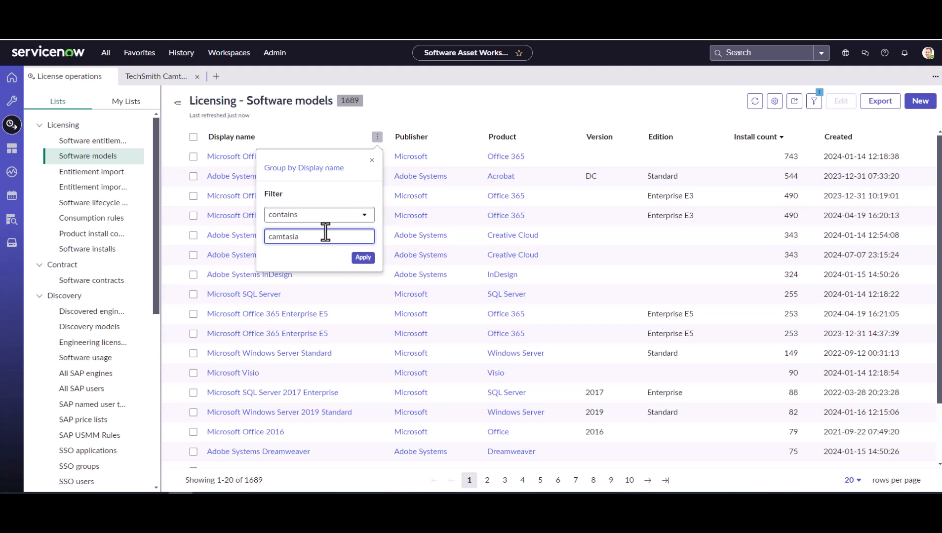
{"action": "key", "text": "Return"}
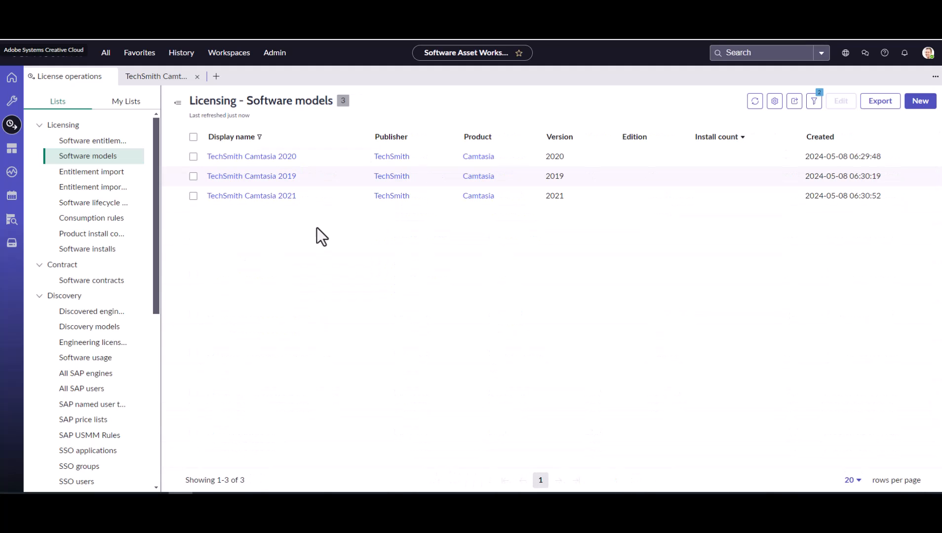
Set the next version of the TechSmith Camtasia 2019 software model to TechSmith Camtasia 2020, save and close the record
{"action": "left_click", "coordinate": [273, 177]}
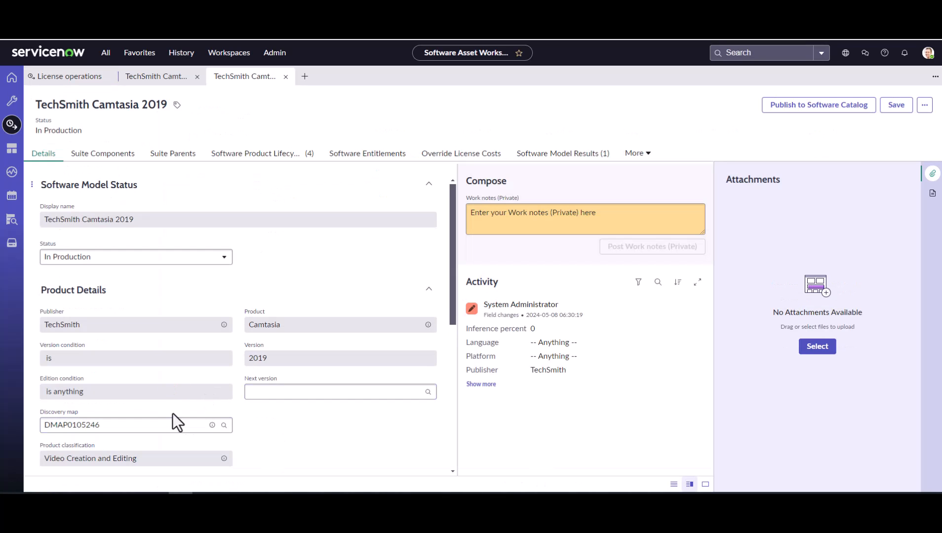
{"action": "left_click", "coordinate": [271, 394]}
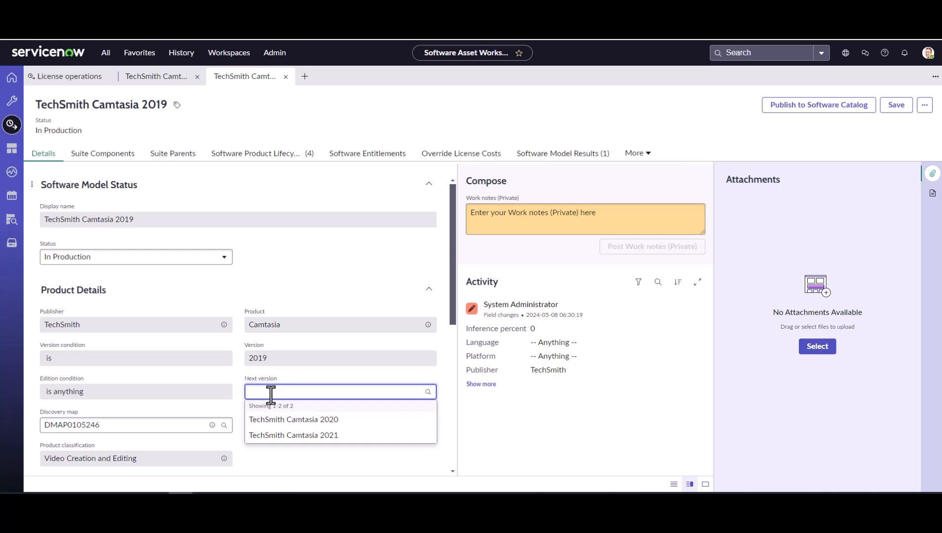
{"action": "left_click", "coordinate": [282, 421]}
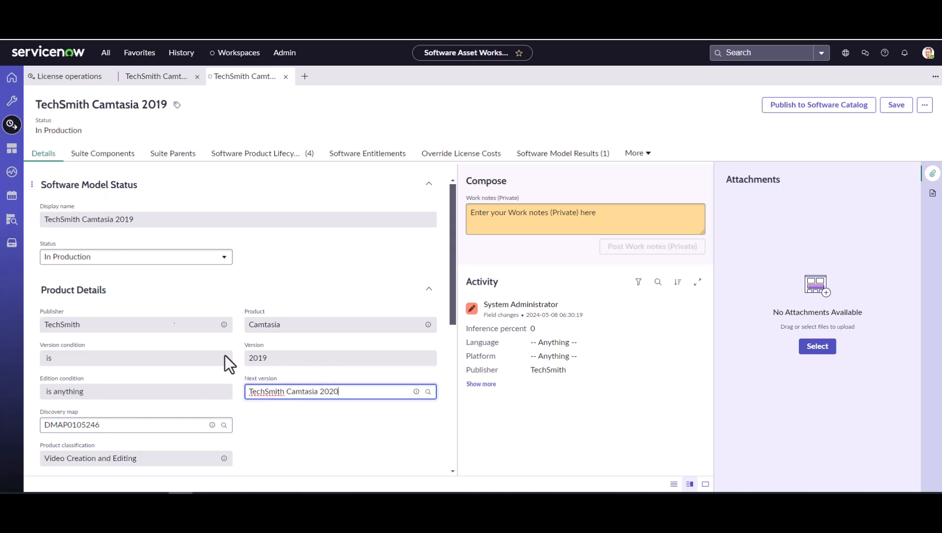
{"action": "left_click", "coordinate": [890, 110]}
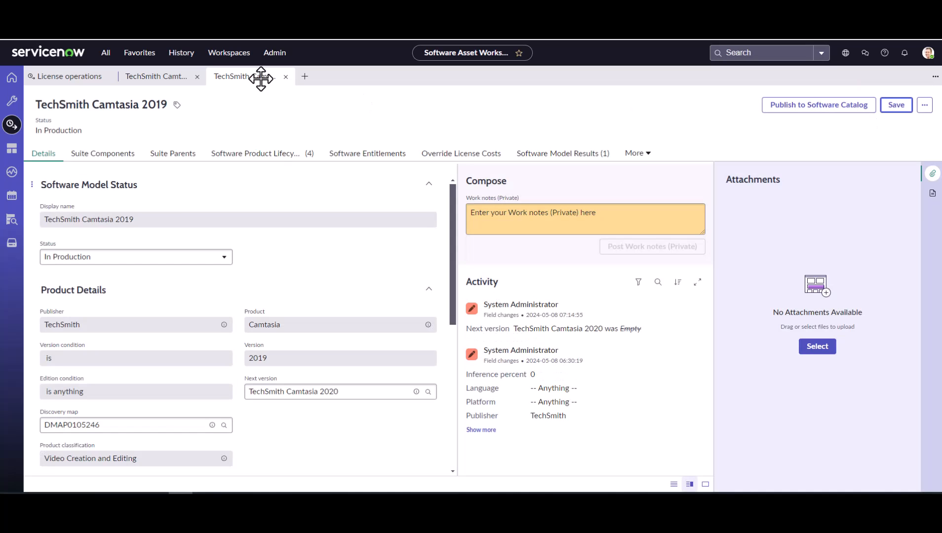
{"action": "left_click", "coordinate": [285, 77]}
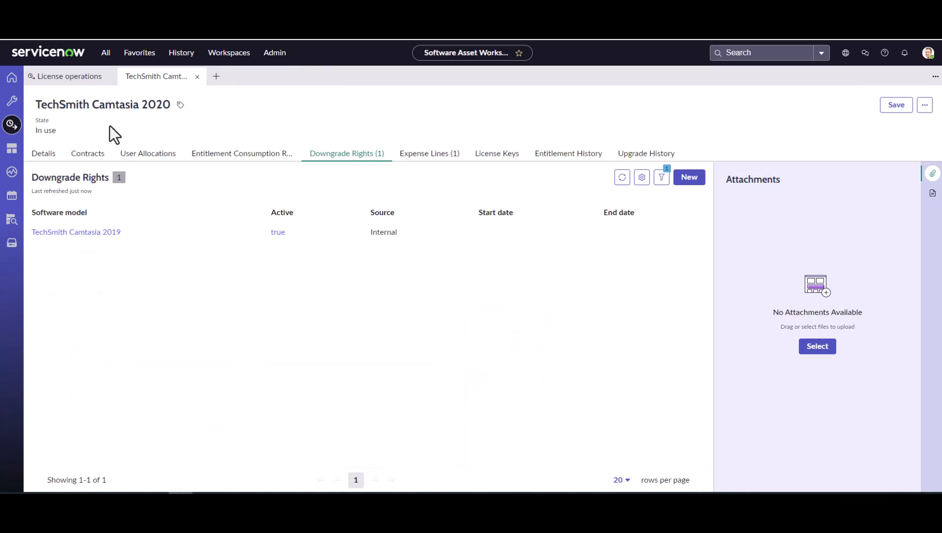
Set the next version of the TechSmith Camtasia 2020 software model to TechSmith Camtasia 2021, save, and close the open Camtasia records
{"action": "left_click", "coordinate": [89, 83]}
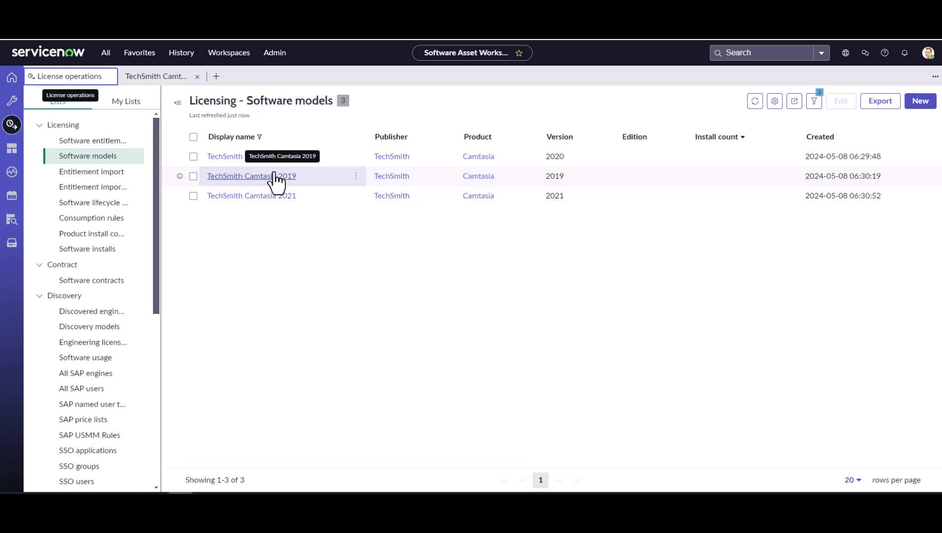
{"action": "left_click", "coordinate": [241, 158]}
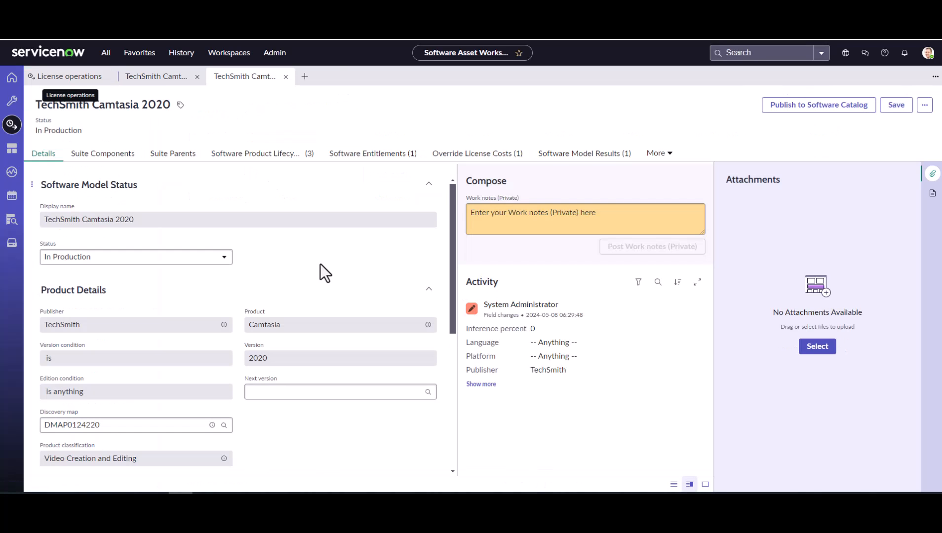
{"action": "left_click", "coordinate": [291, 395]}
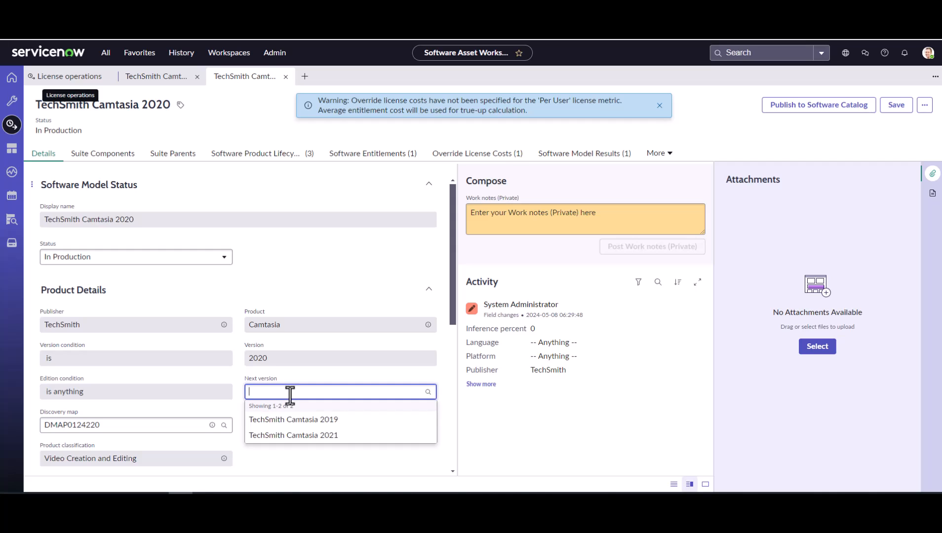
{"action": "left_click", "coordinate": [284, 437]}
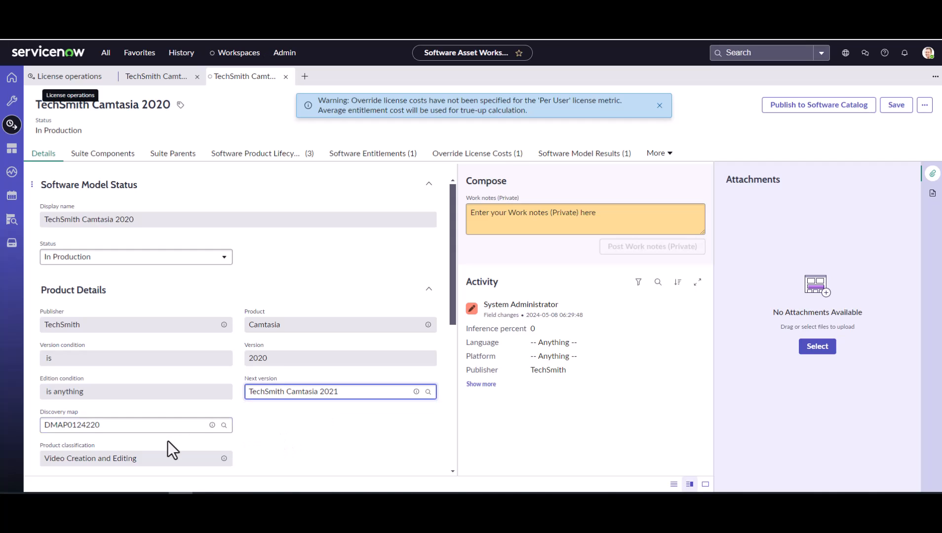
{"action": "left_click", "coordinate": [895, 106]}
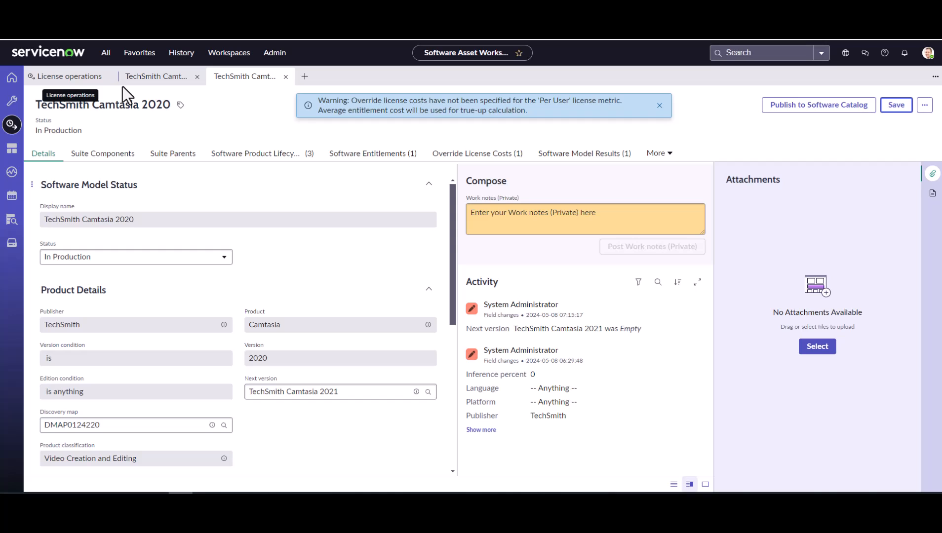
{"action": "left_click", "coordinate": [197, 78]}
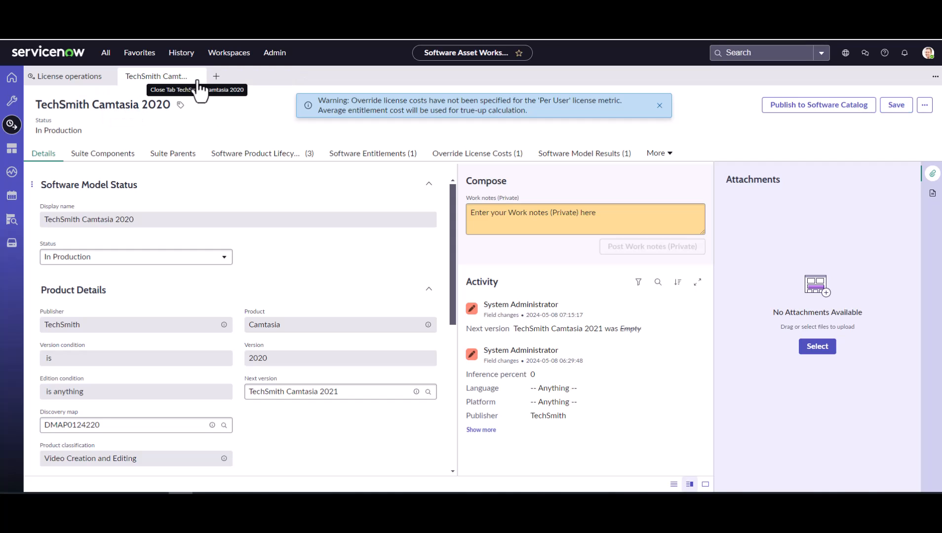
{"action": "left_click", "coordinate": [196, 77]}
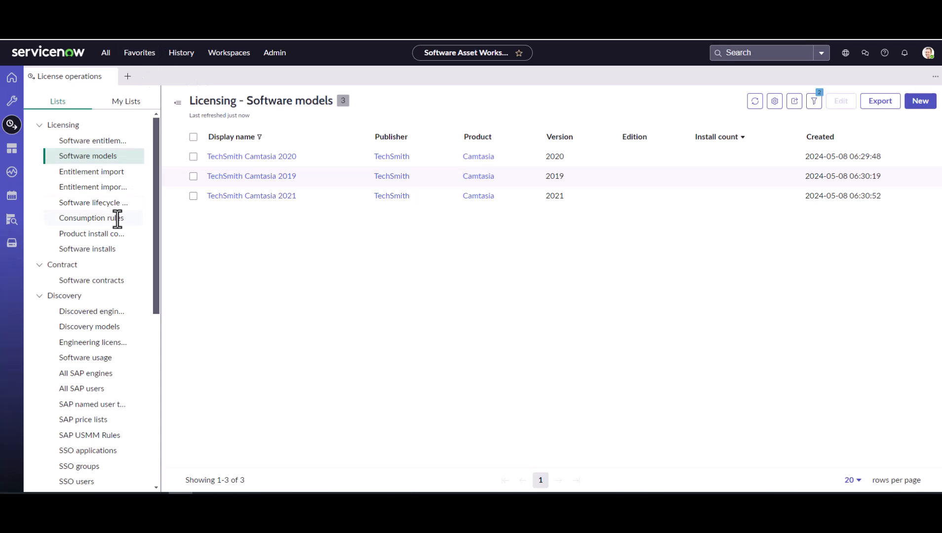
Review the TechSmith Camtasia 2020 entitlement's license type, purchased rights and start and end dates
{"action": "left_click", "coordinate": [104, 141]}
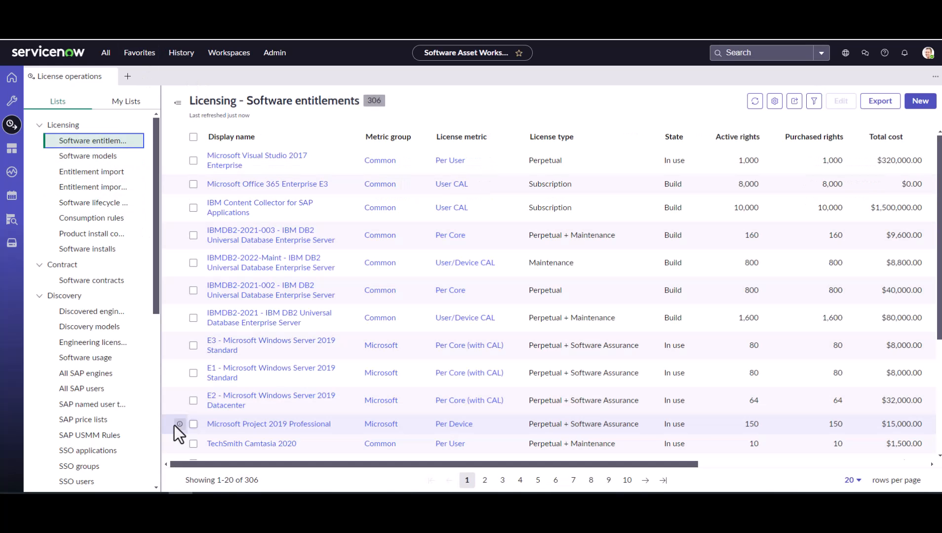
{"action": "left_click", "coordinate": [221, 446]}
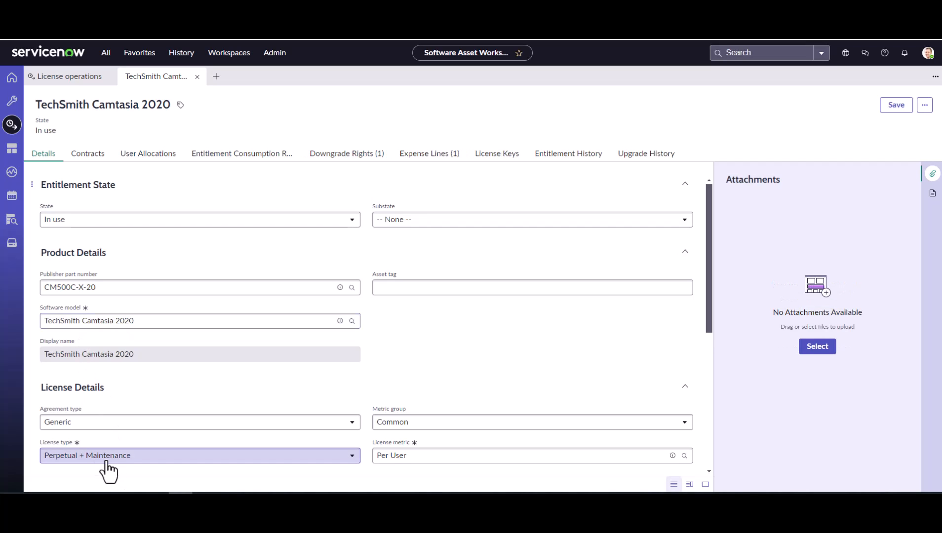
{"action": "scroll", "coordinate": [101, 473], "scroll_direction": "down", "scroll_amount": 4}
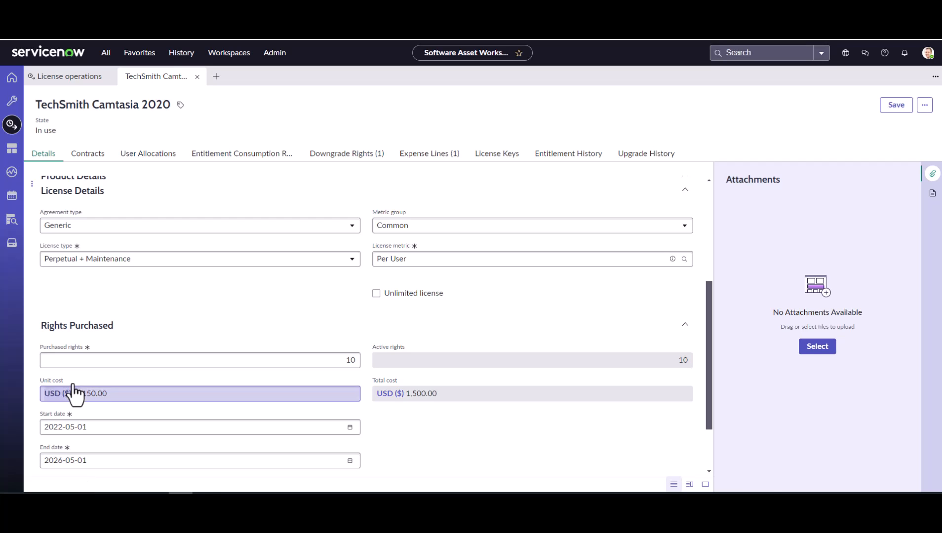
Filter the scheduled jobs by names containing "SAM -" and execute "SAM - Create downgrades/upgrades for a software entitlement" immediately
{"action": "left_click", "coordinate": [134, 57]}
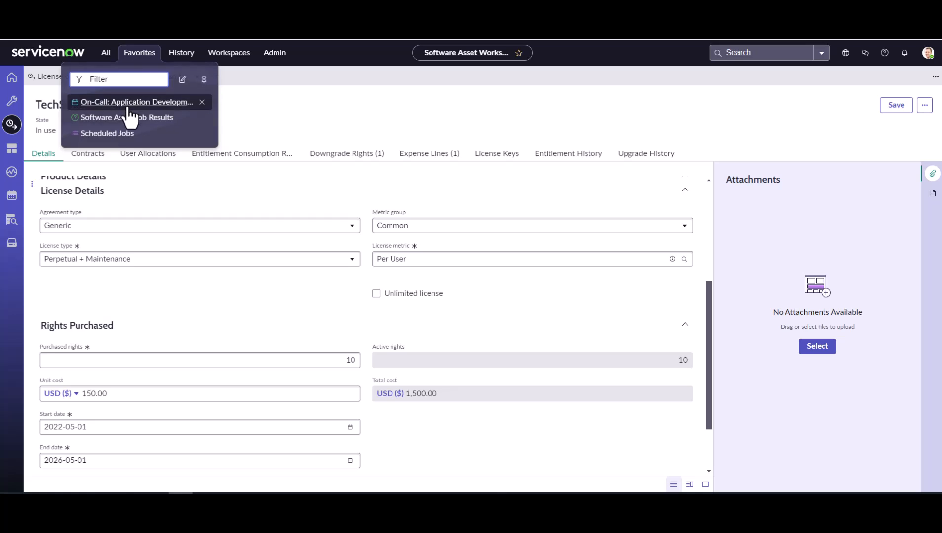
{"action": "left_click", "coordinate": [120, 138]}
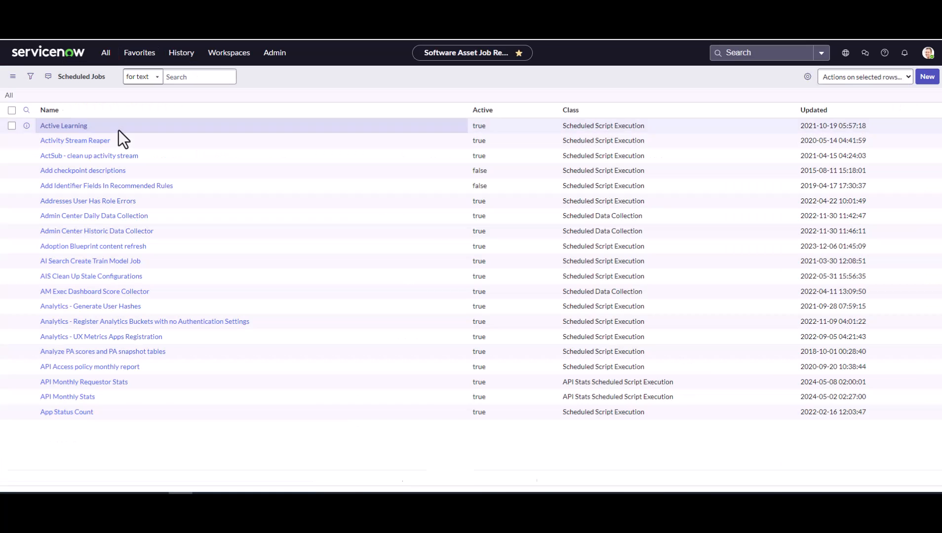
{"action": "left_click", "coordinate": [119, 129]}
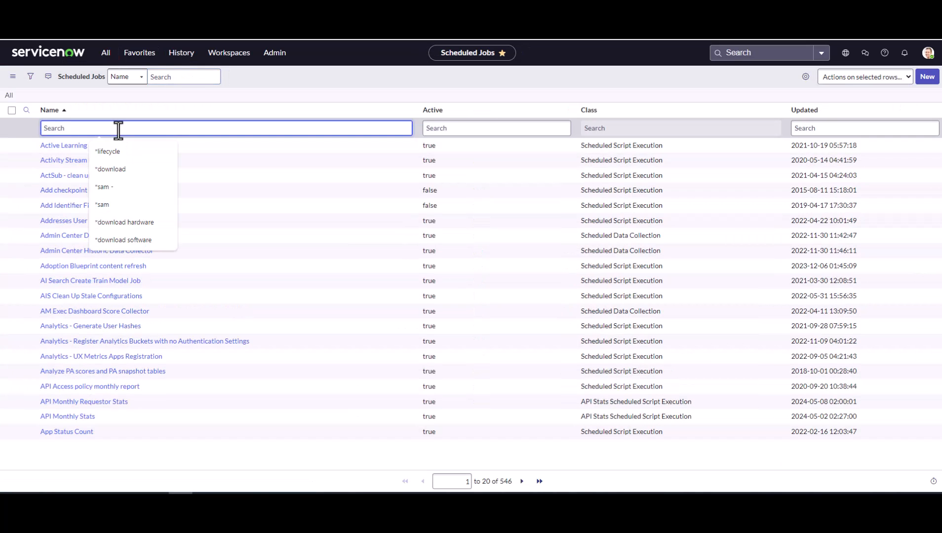
{"action": "type", "text": "*SAM -"}
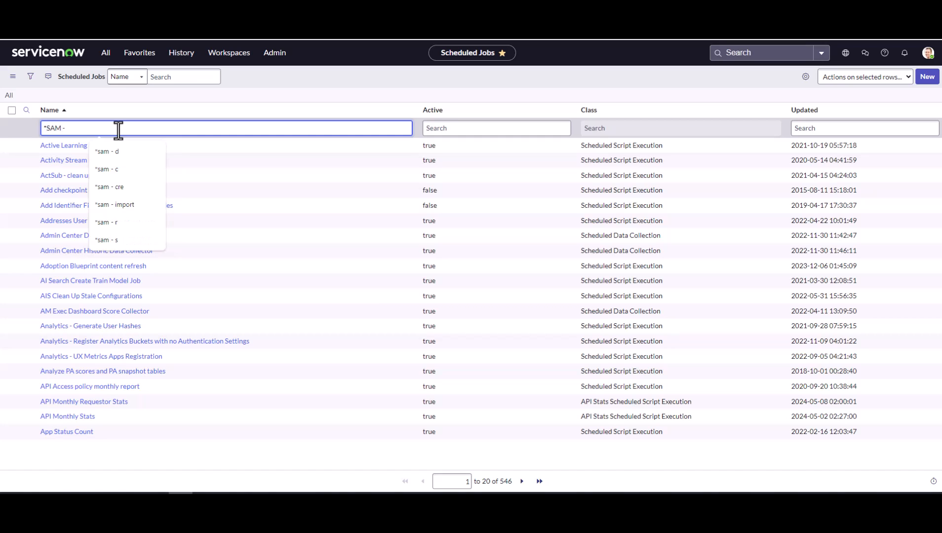
{"action": "key", "text": "Return"}
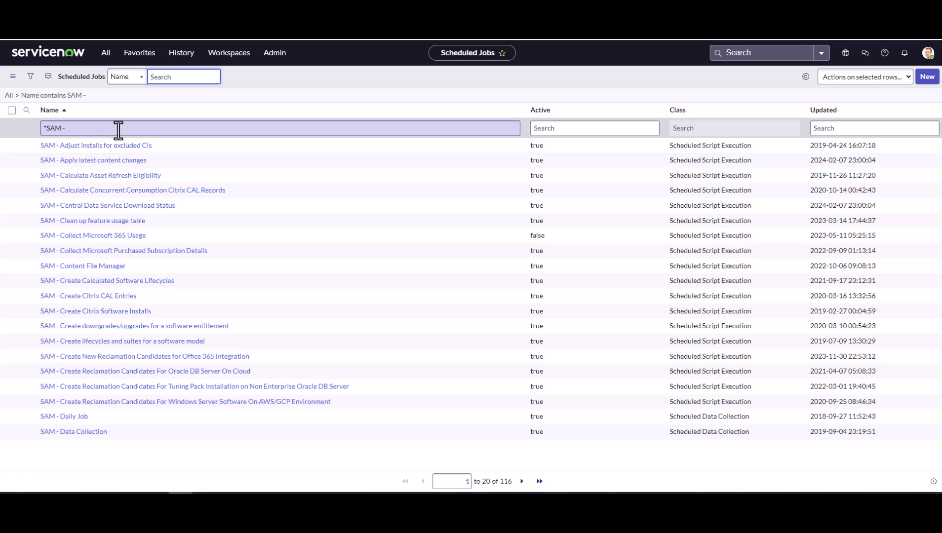
{"action": "left_click", "coordinate": [116, 330]}
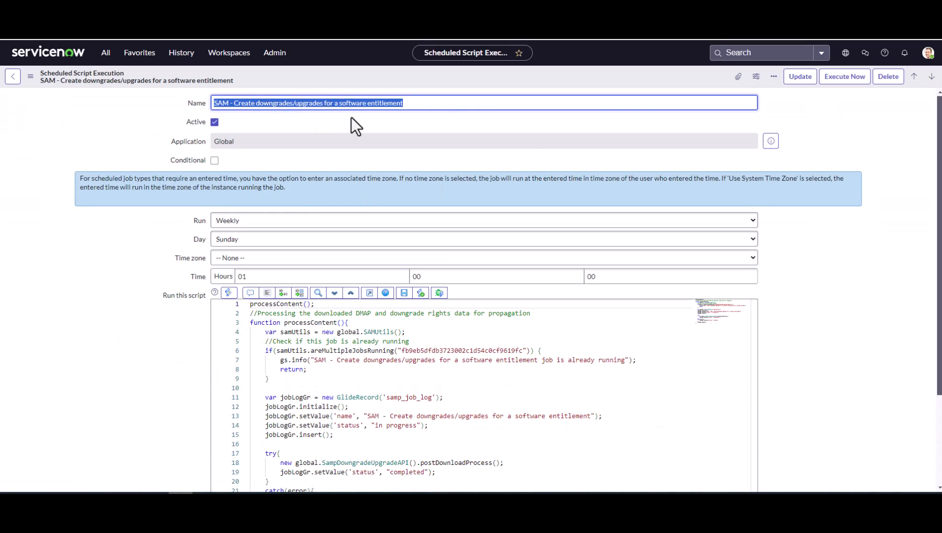
{"action": "left_click", "coordinate": [850, 78]}
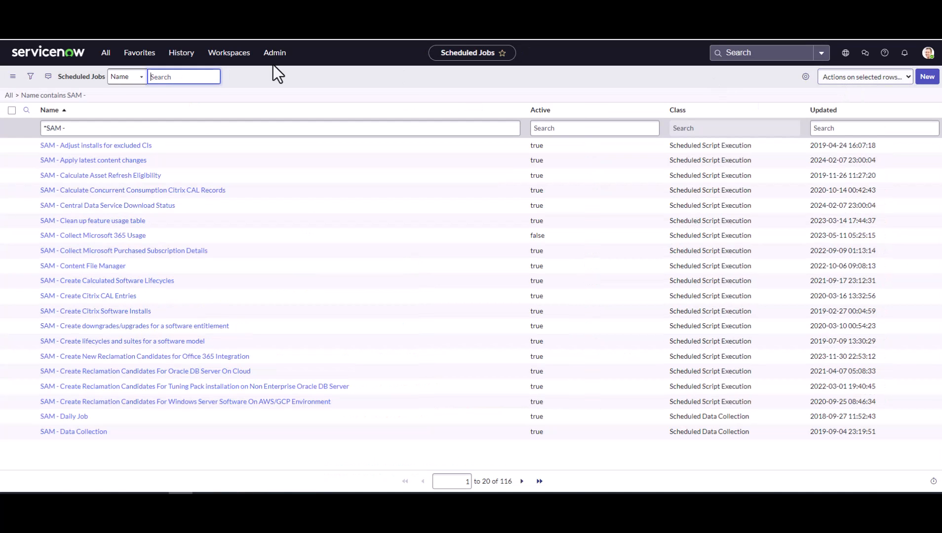
Return to the Software Asset Workspace, refresh the software entitlements, and inspect the upgraded TechSmith Camtasia entitlement
{"action": "left_click", "coordinate": [231, 55]}
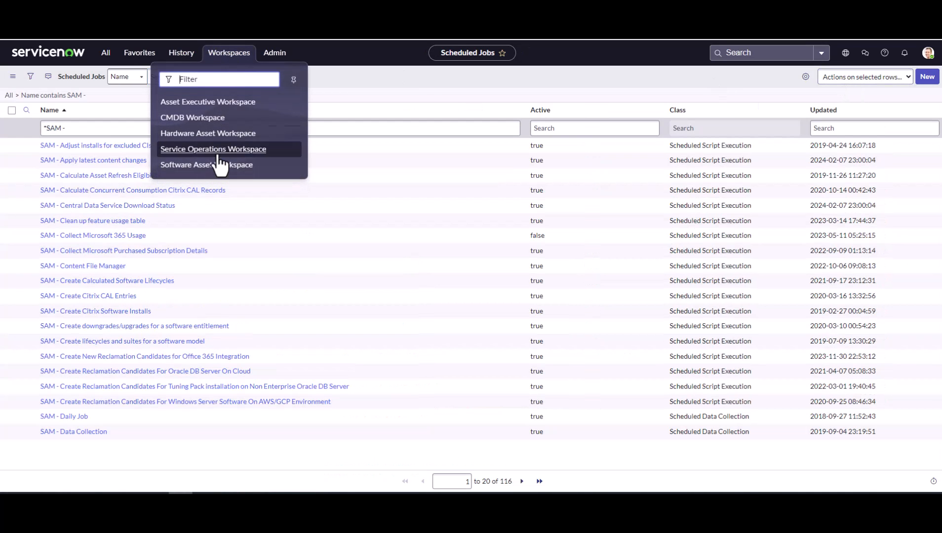
{"action": "left_click", "coordinate": [207, 165]}
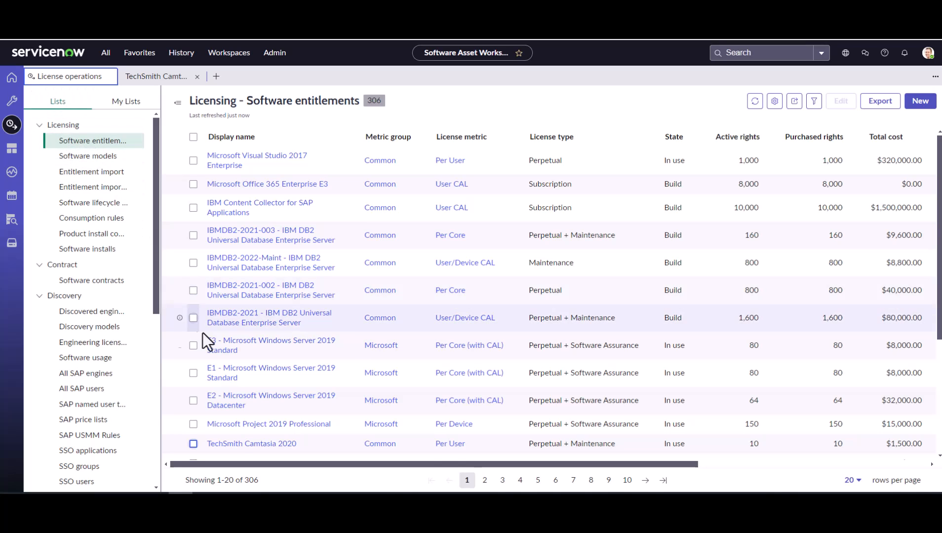
{"action": "left_click", "coordinate": [755, 102]}
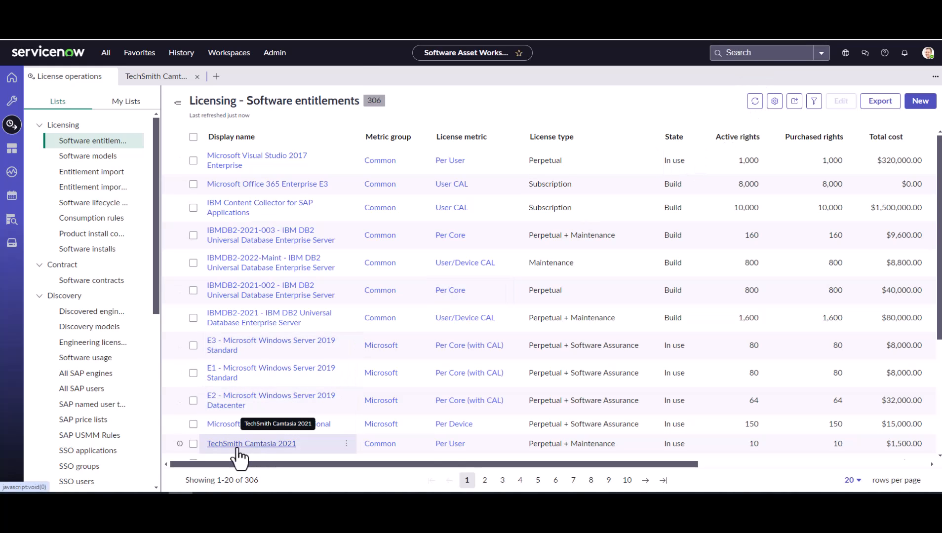
{"action": "left_click", "coordinate": [254, 447]}
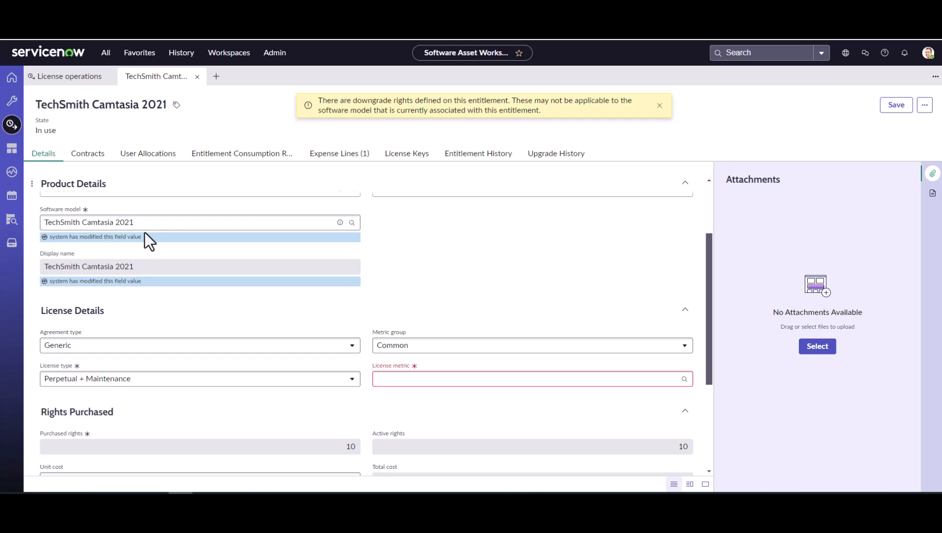
{"action": "scroll", "coordinate": [145, 232], "scroll_direction": "up", "scroll_amount": 1}
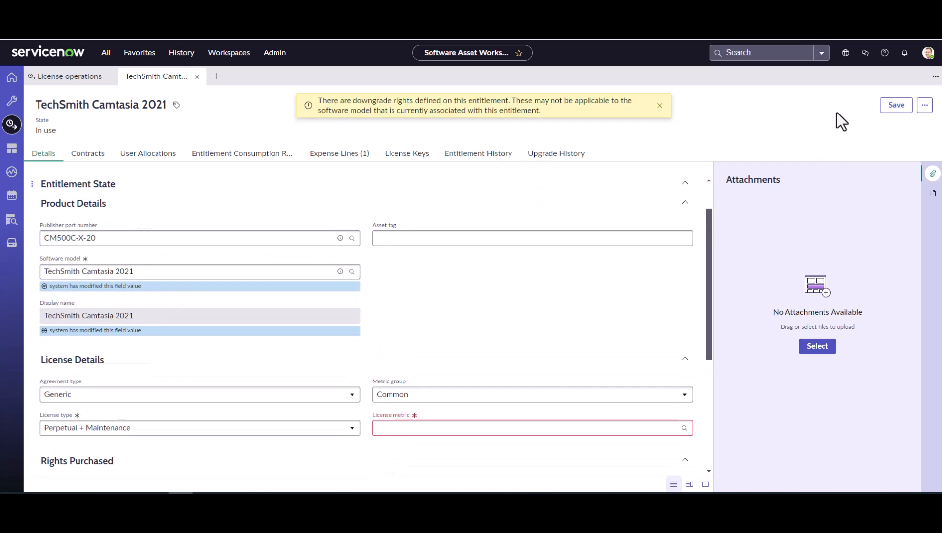
{"action": "left_click", "coordinate": [197, 77]}
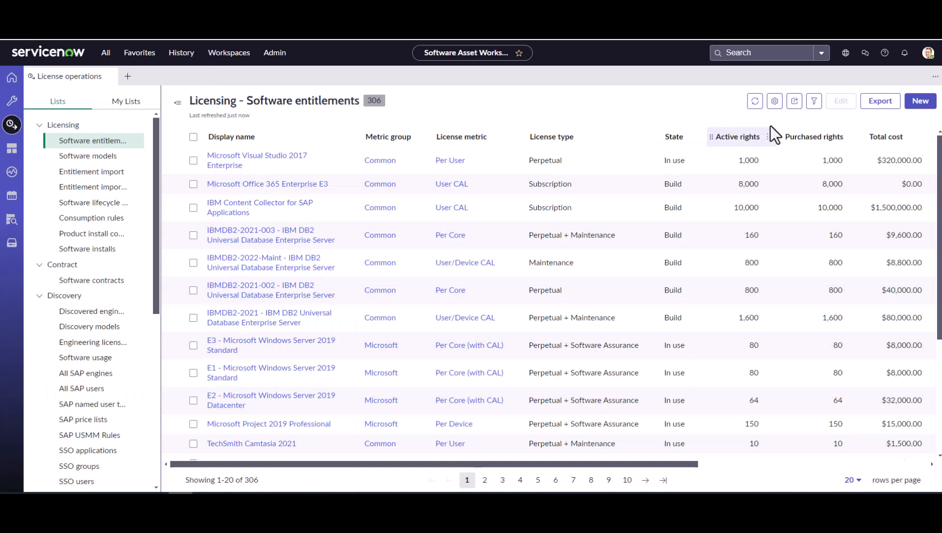
{"action": "left_click", "coordinate": [754, 103]}
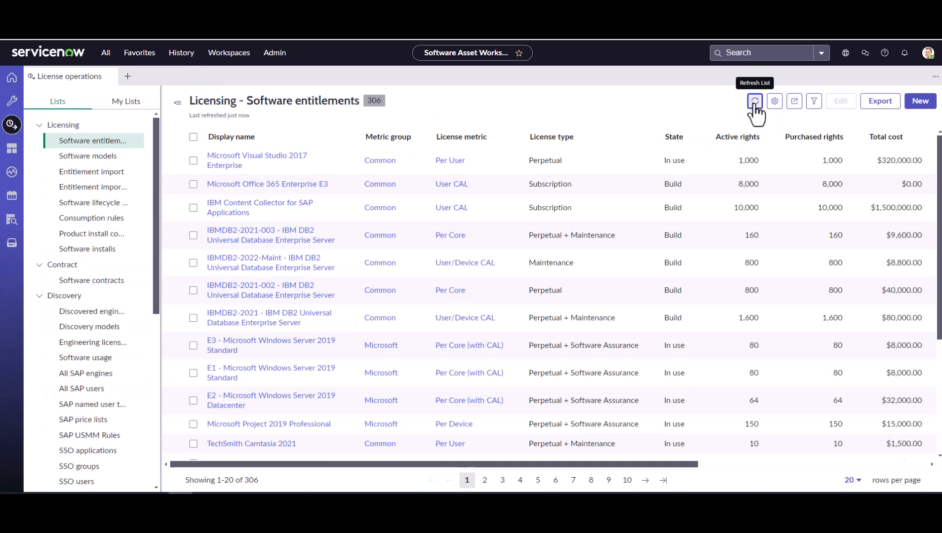
Examine the Camtasia 2021 license metric result and the installs behind its required licenses
{"action": "mouse_move", "coordinate": [589, 406]}
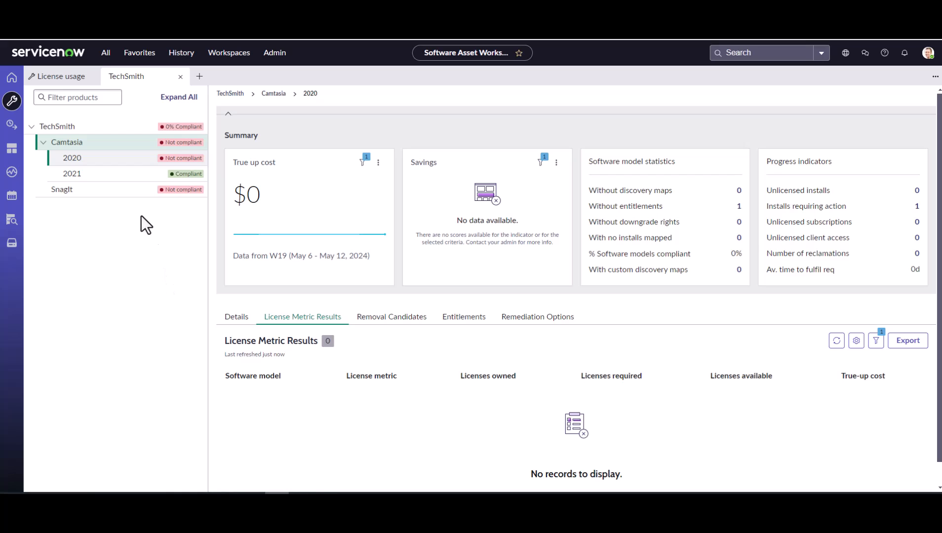
{"action": "left_click", "coordinate": [111, 179]}
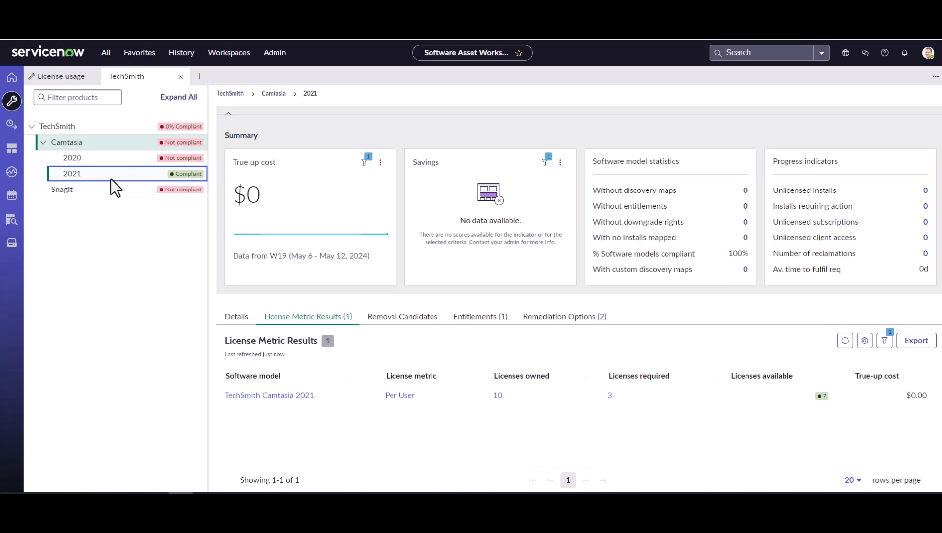
{"action": "left_click", "coordinate": [610, 396]}
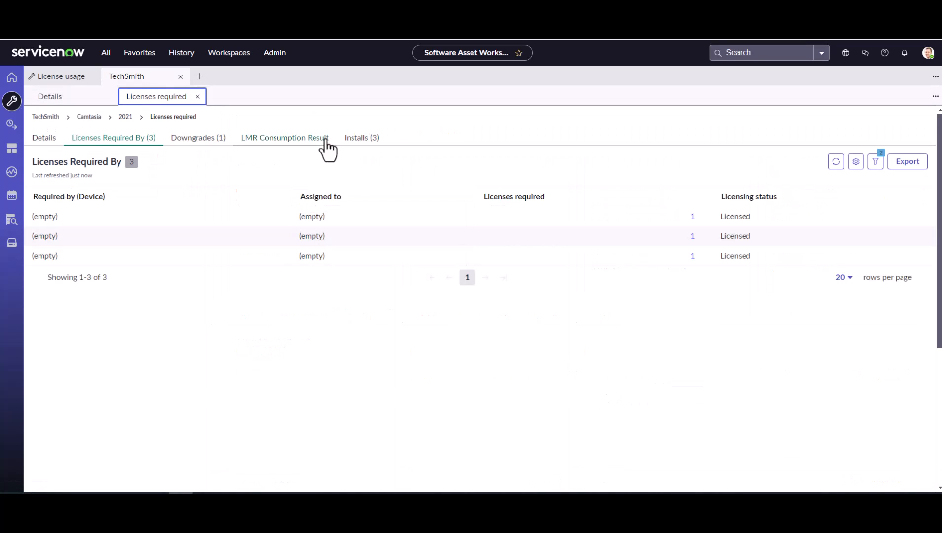
{"action": "left_click", "coordinate": [351, 146]}
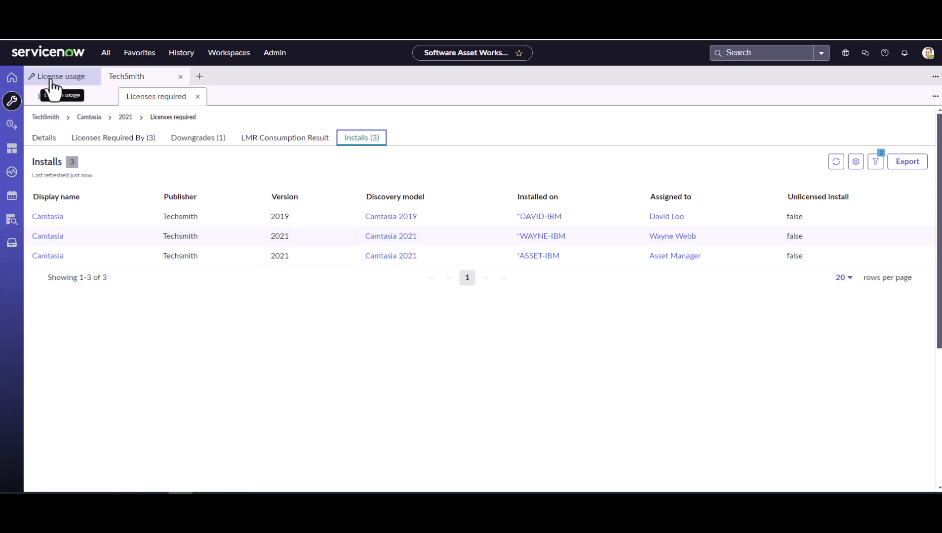
Open the TechSmith Camtasia 2021 entitlement from the software entitlements and review its downgrade rights
{"action": "left_click", "coordinate": [12, 126]}
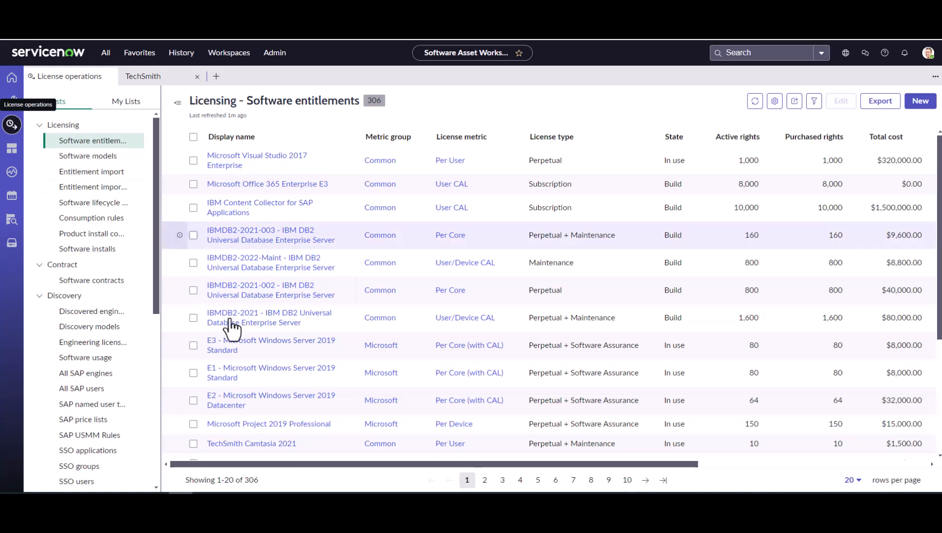
{"action": "left_click", "coordinate": [228, 449]}
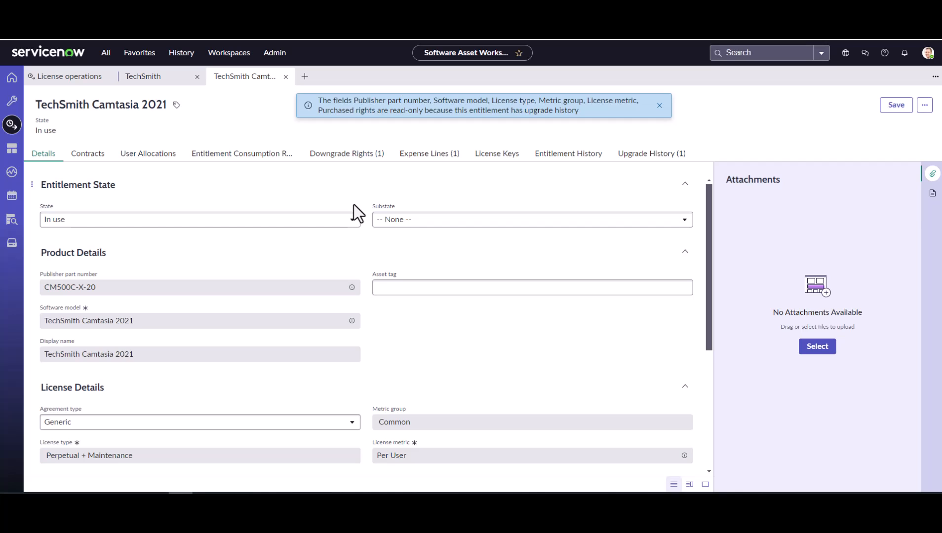
{"action": "left_click", "coordinate": [660, 105]}
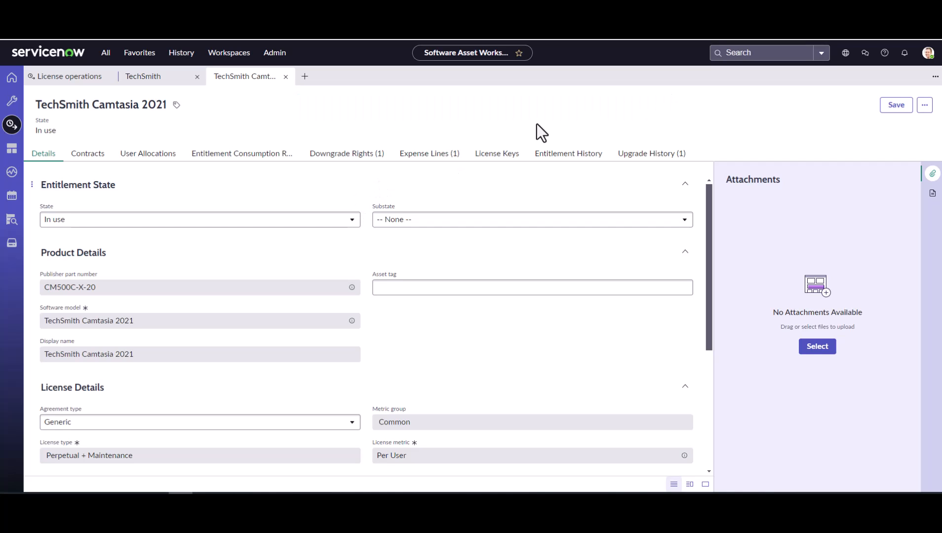
{"action": "left_click", "coordinate": [346, 157]}
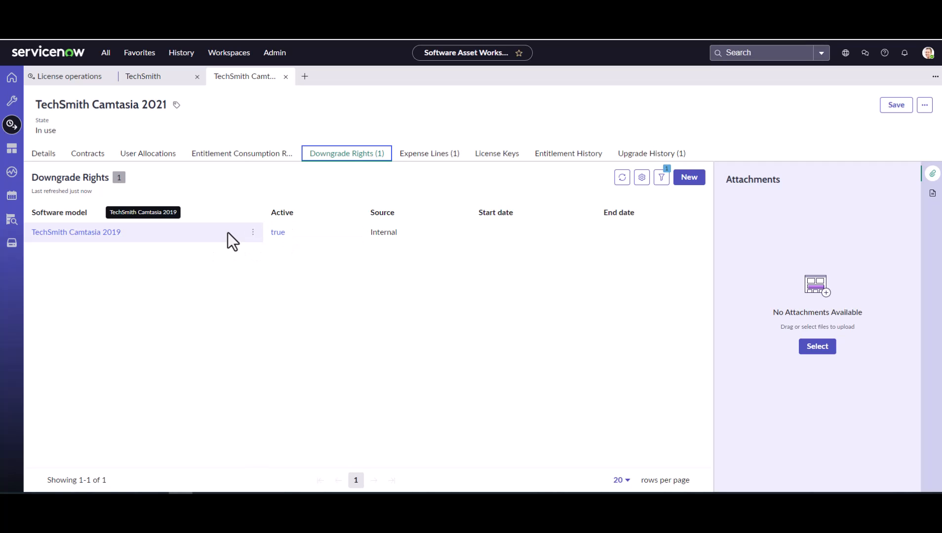
Add an active downgrade right for TechSmith Camtasia 2020 to the TechSmith Camtasia 2021 entitlement, save it, and close the open records
{"action": "left_click", "coordinate": [688, 179]}
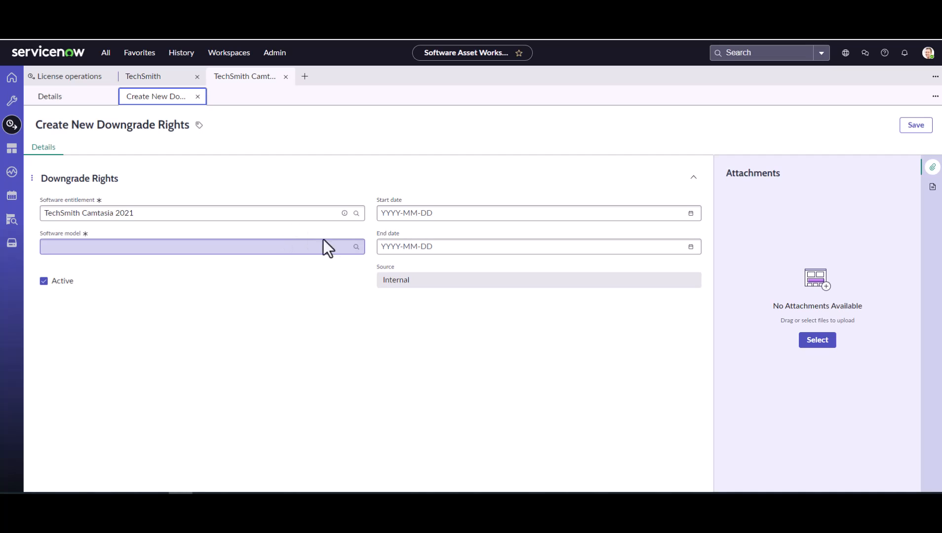
{"action": "left_click", "coordinate": [356, 246]}
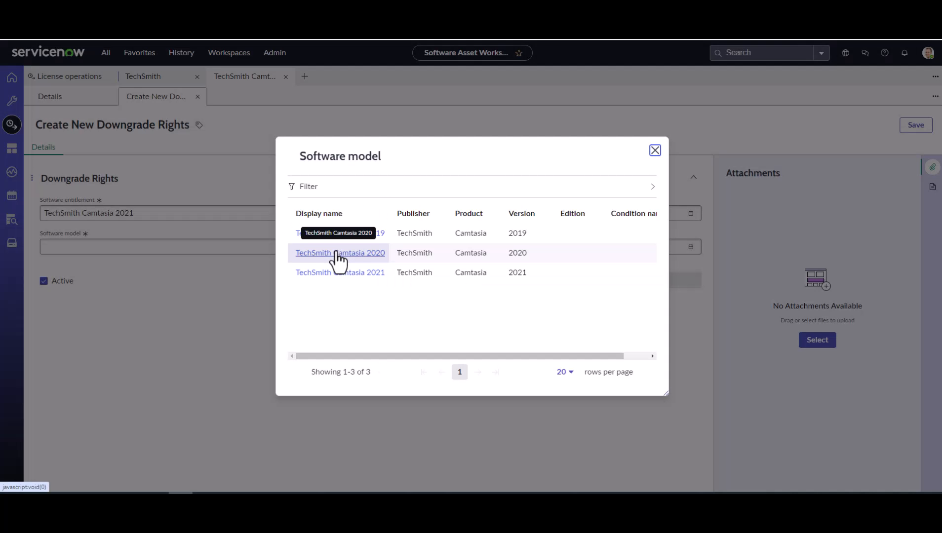
{"action": "left_click", "coordinate": [337, 254]}
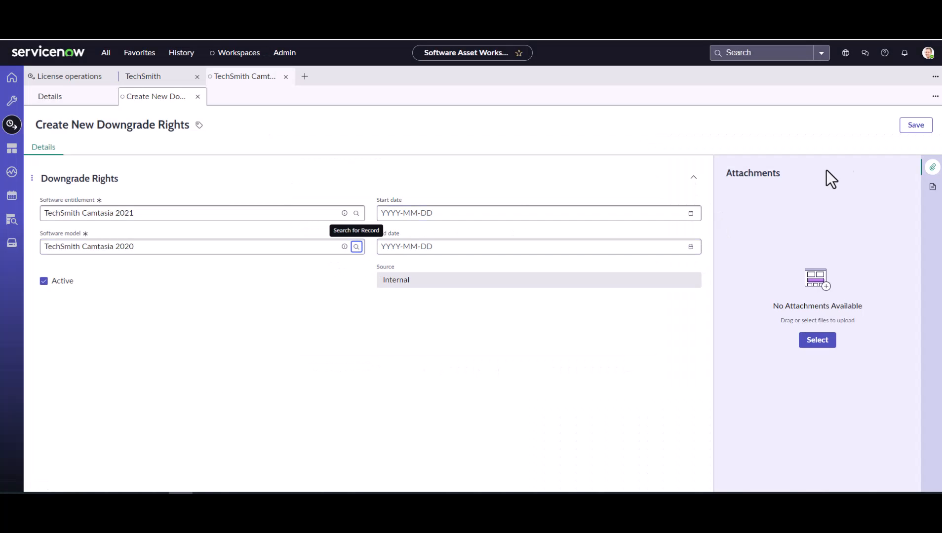
{"action": "left_click", "coordinate": [916, 126]}
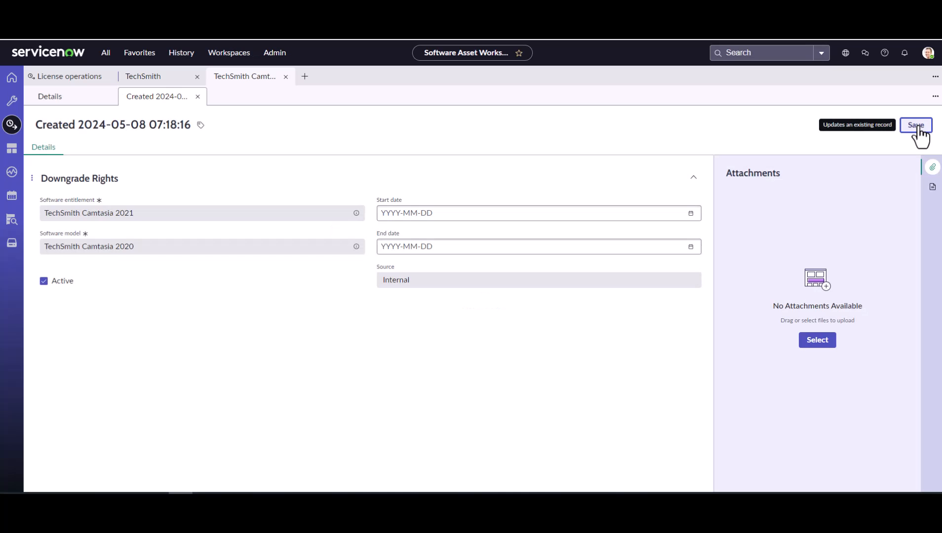
{"action": "left_click", "coordinate": [286, 76]}
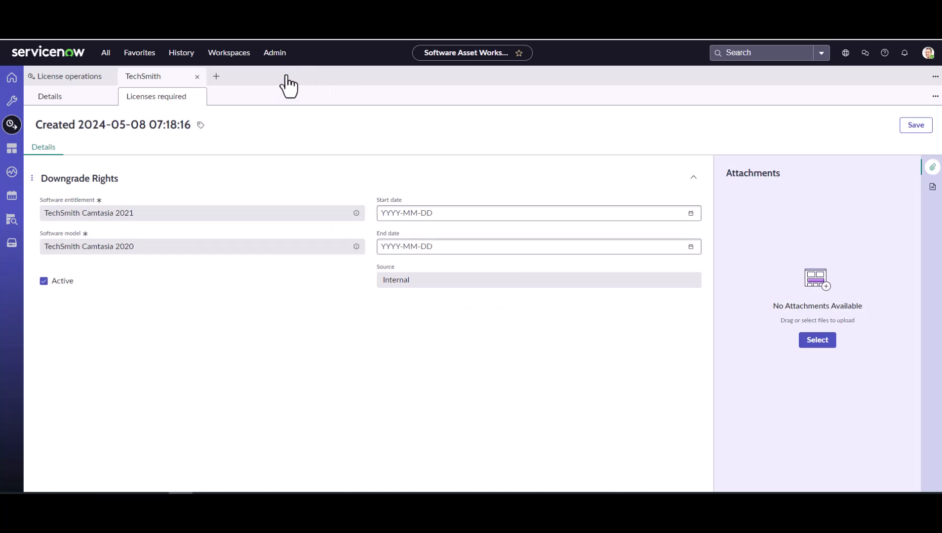
{"action": "left_click", "coordinate": [198, 97]}
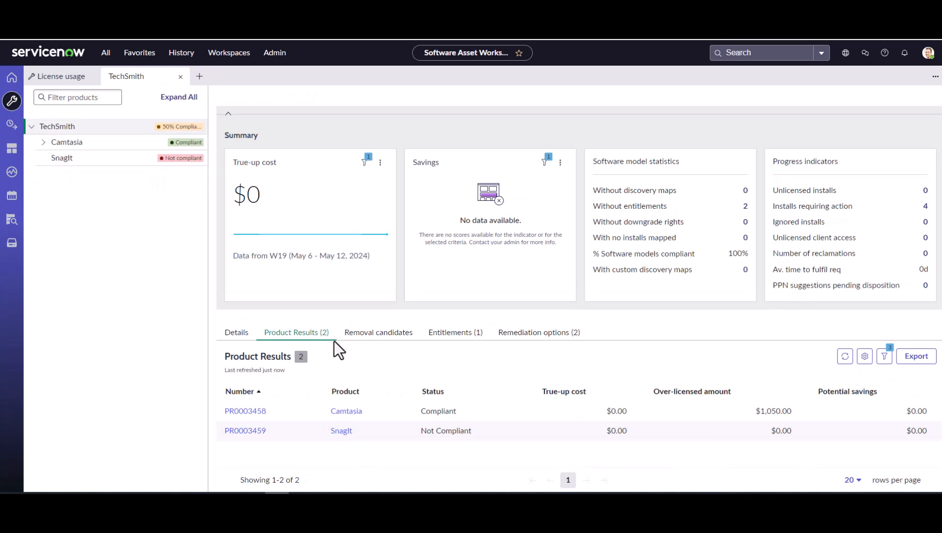
Check Camtasia 2021 compliance under TechSmith, review the installs behind its required licenses, and close the publisher view
{"action": "left_click", "coordinate": [43, 142]}
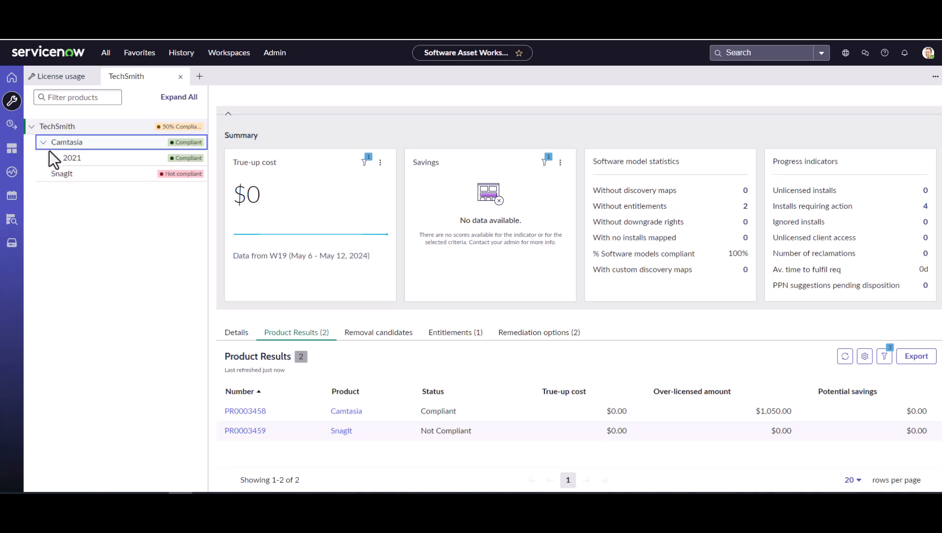
{"action": "left_click", "coordinate": [103, 161]}
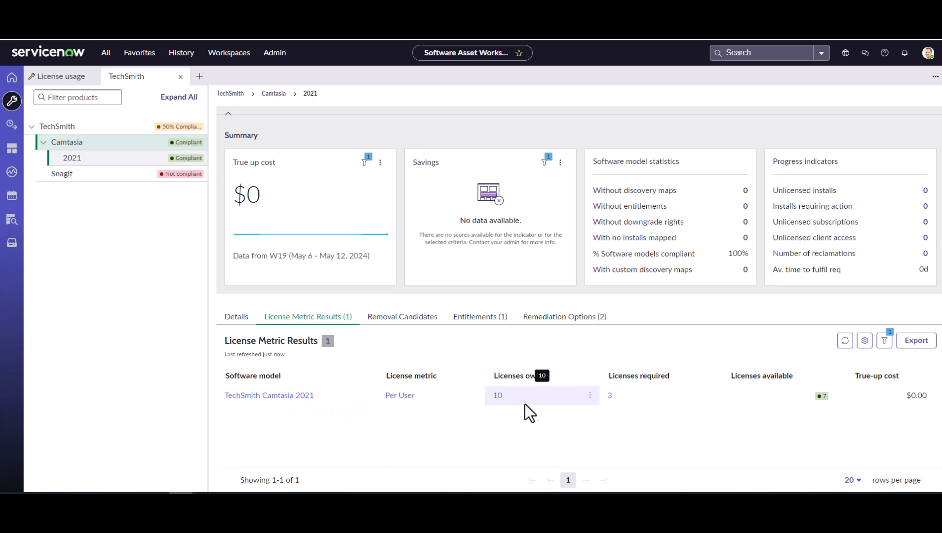
{"action": "left_click", "coordinate": [611, 398]}
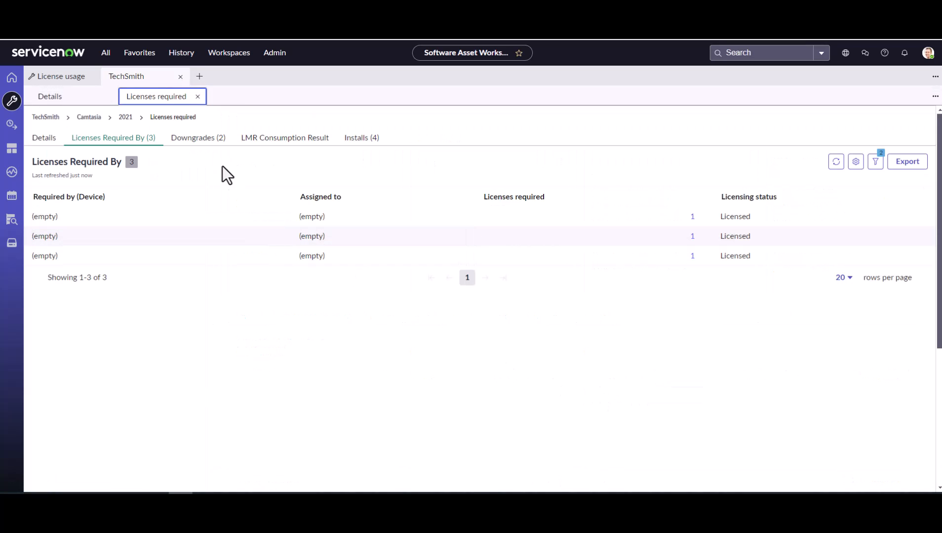
{"action": "left_click", "coordinate": [365, 146]}
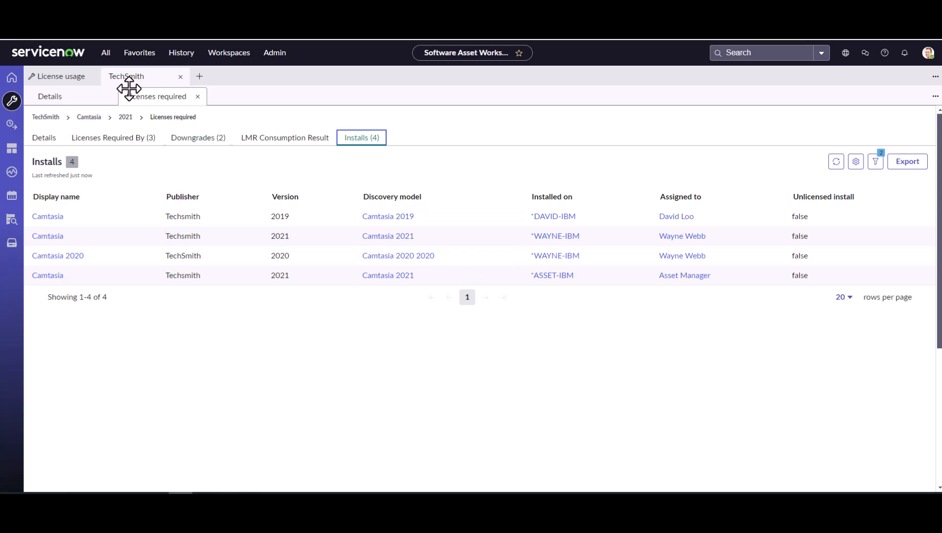
{"action": "left_click", "coordinate": [198, 96]}
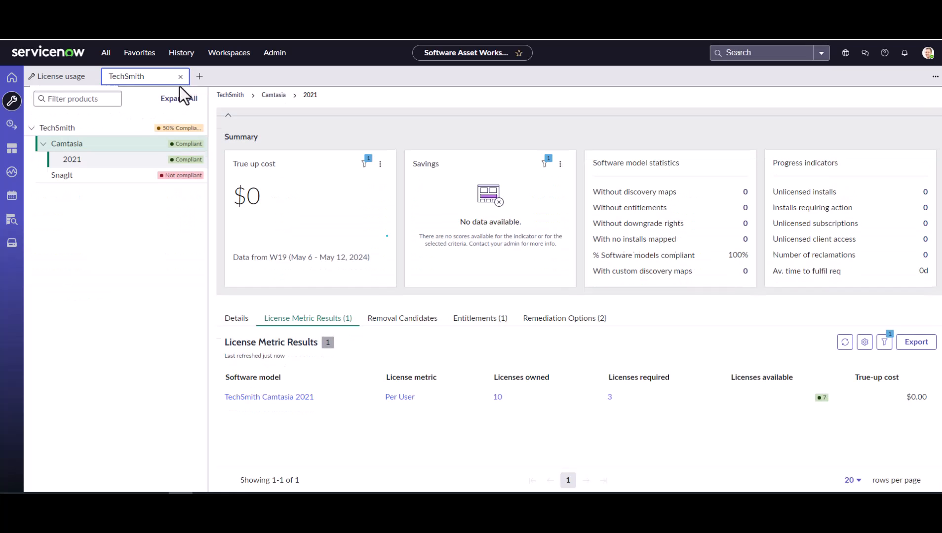
{"action": "left_click", "coordinate": [181, 76]}
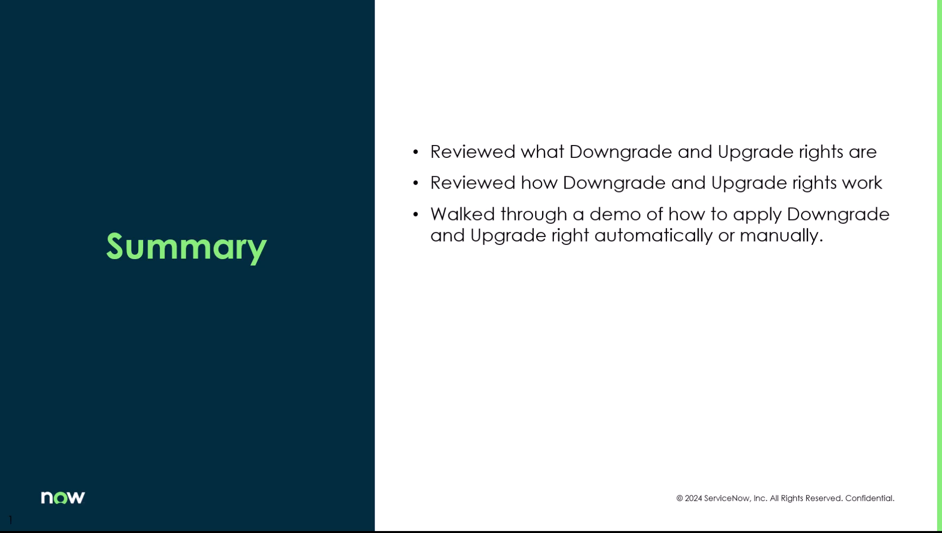
{"action": "left_click", "coordinate": [787, 387]}
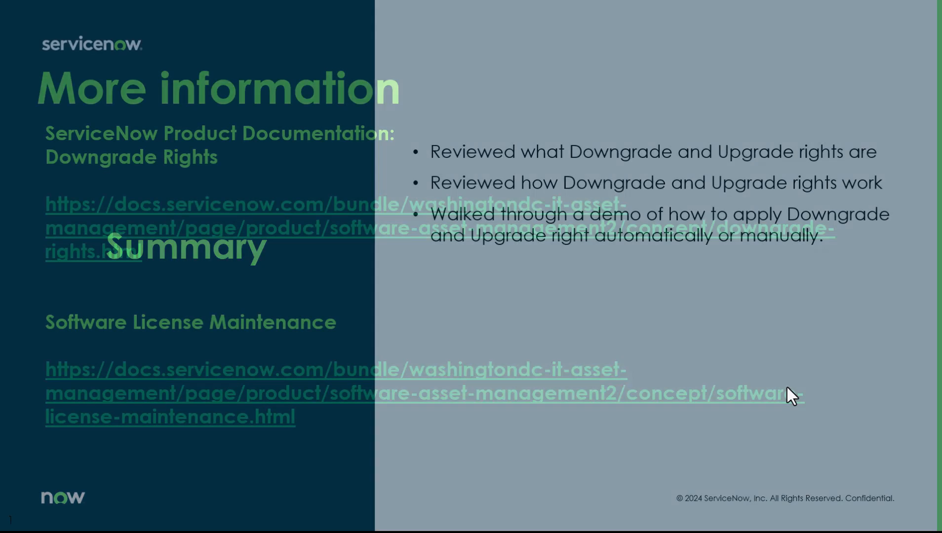